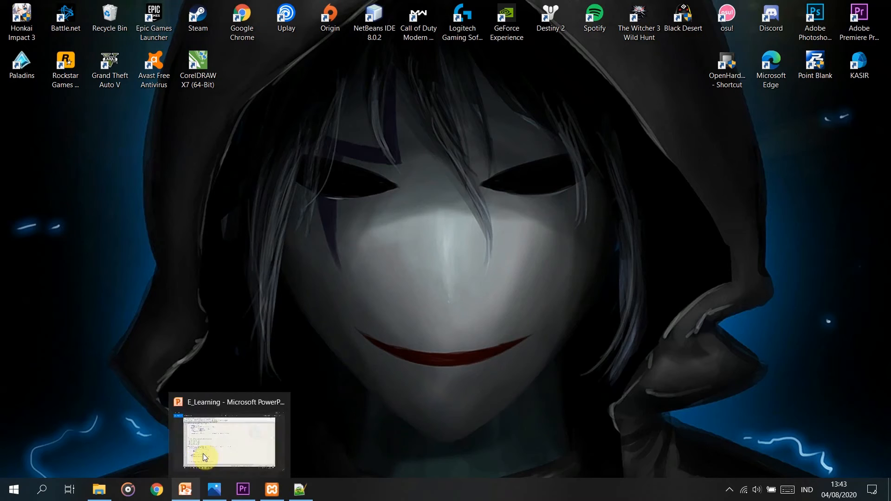
Confirm Apache and MySQL are running in XAMPP, then start Chrome on a new tab.
{"action": "left_click", "coordinate": [272, 491]}
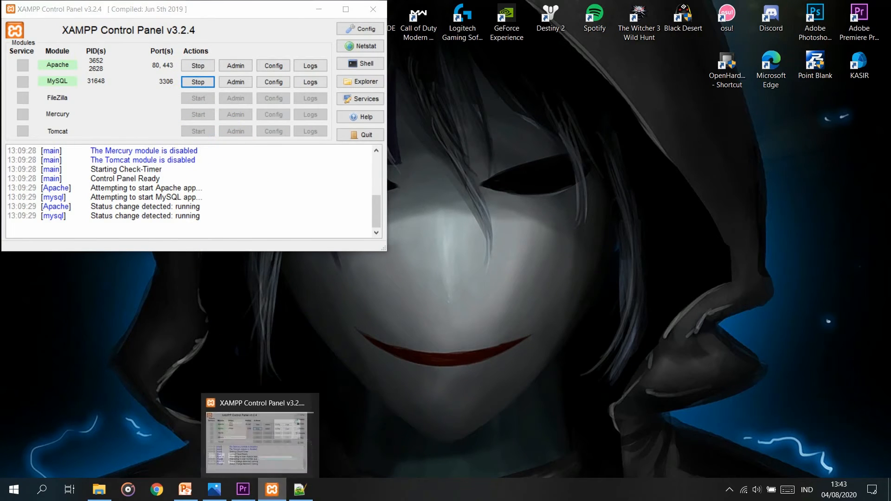
{"action": "left_click", "coordinate": [272, 490]}
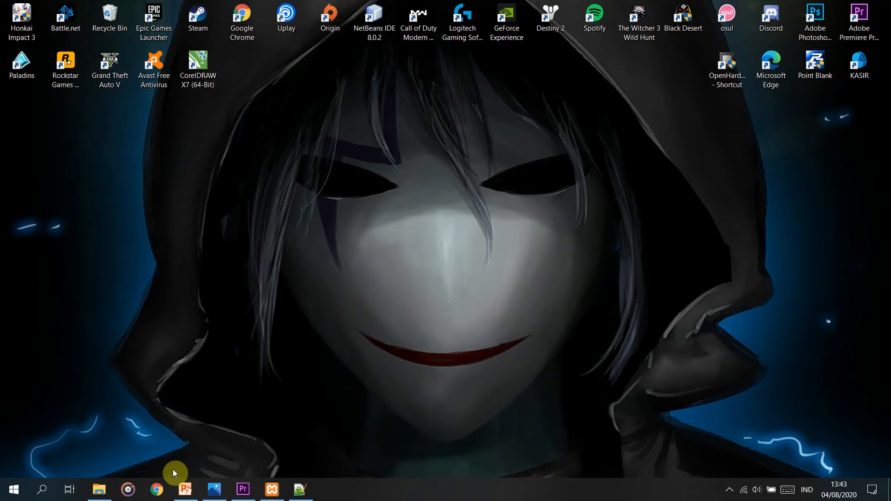
{"action": "left_click", "coordinate": [157, 490]}
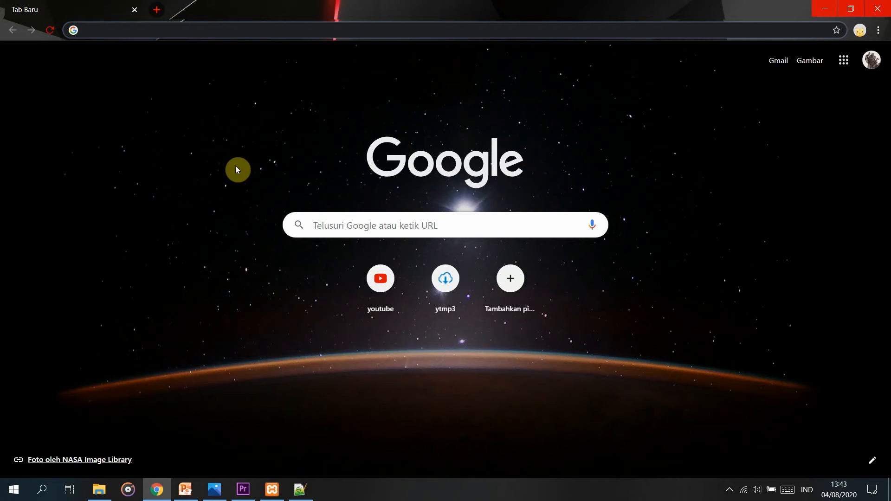
Load the localhost login page and step its slideshow through all four images back to the first.
{"action": "type", "text": "l"}
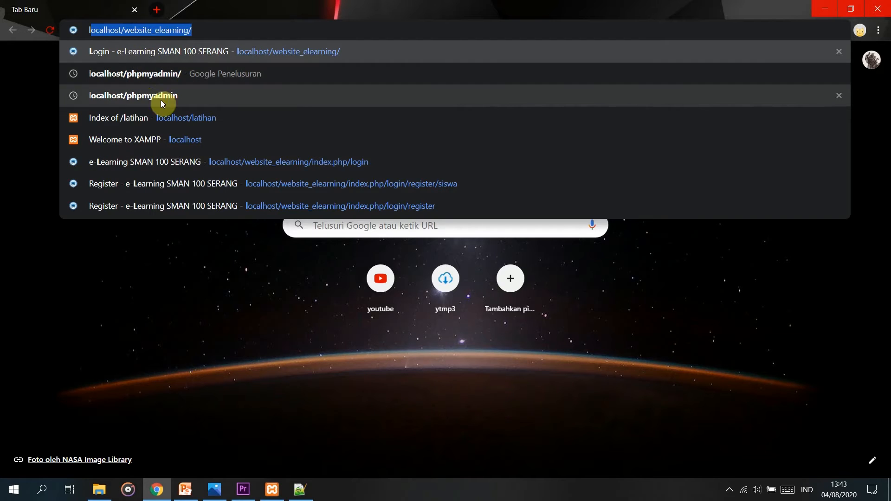
{"action": "left_click", "coordinate": [160, 51]}
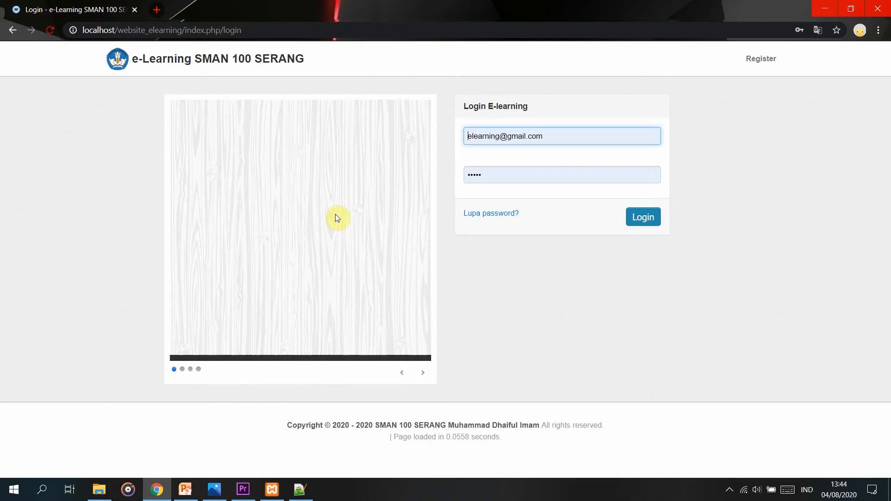
{"action": "left_click", "coordinate": [423, 373]}
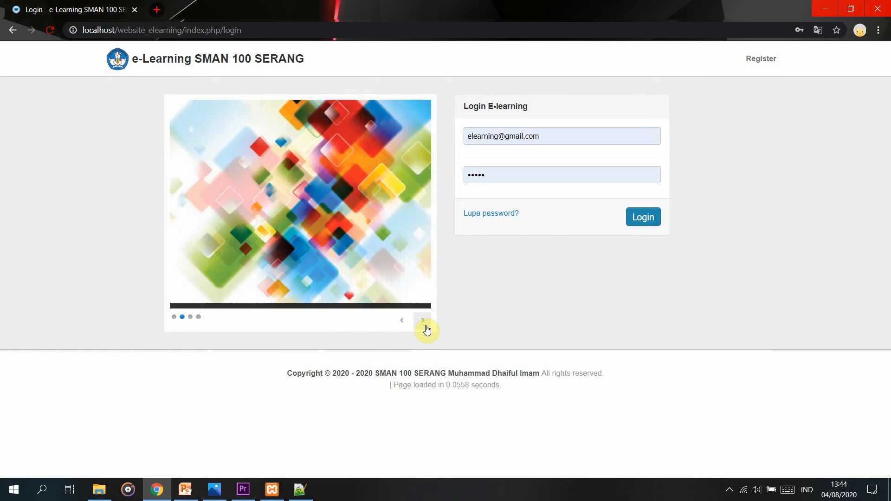
{"action": "left_click", "coordinate": [426, 327]}
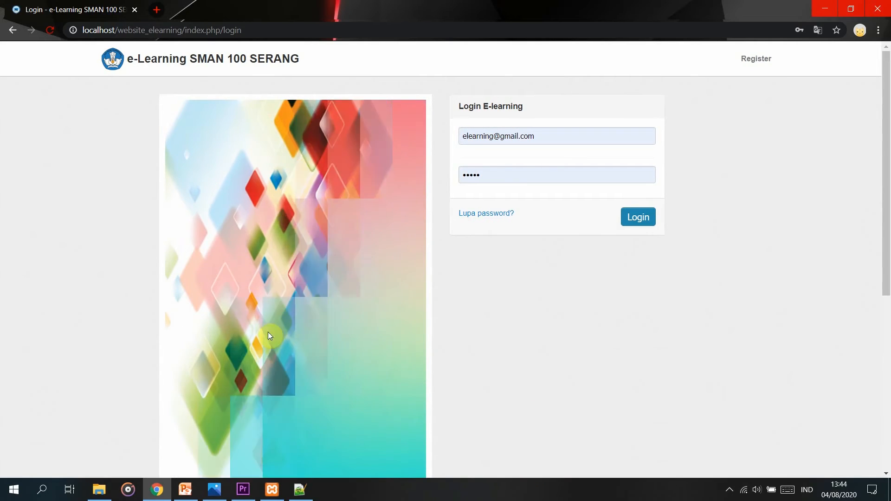
{"action": "scroll", "coordinate": [340, 272], "scroll_direction": "down", "scroll_amount": 3}
{"action": "left_click", "coordinate": [417, 394]}
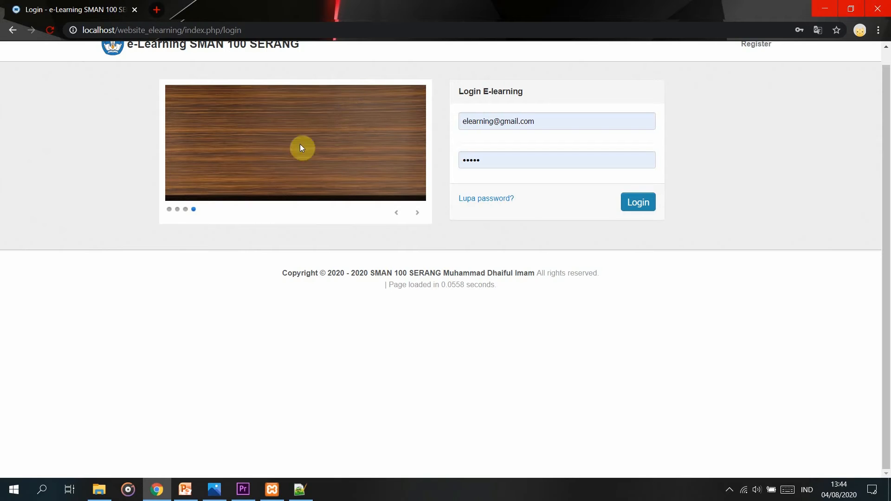
{"action": "left_click", "coordinate": [417, 212]}
{"action": "scroll", "coordinate": [325, 186], "scroll_direction": "down", "scroll_amount": 2}
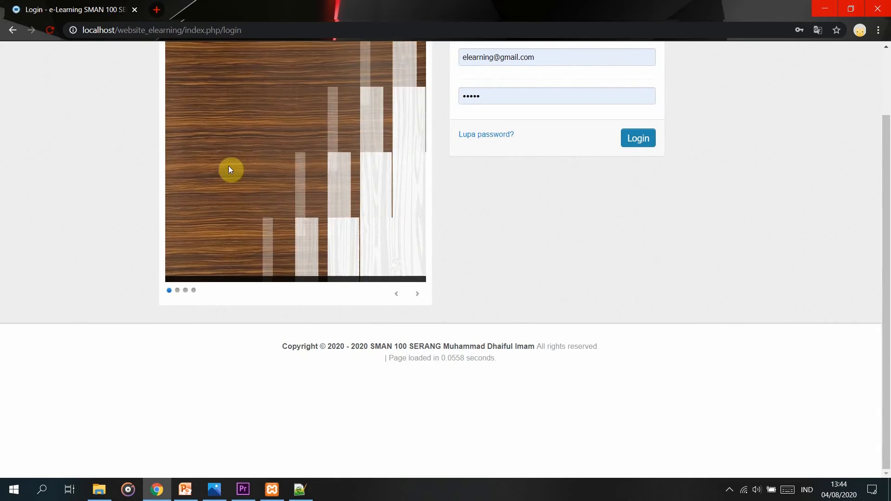
{"action": "scroll", "coordinate": [278, 186], "scroll_direction": "up", "scroll_amount": 1}
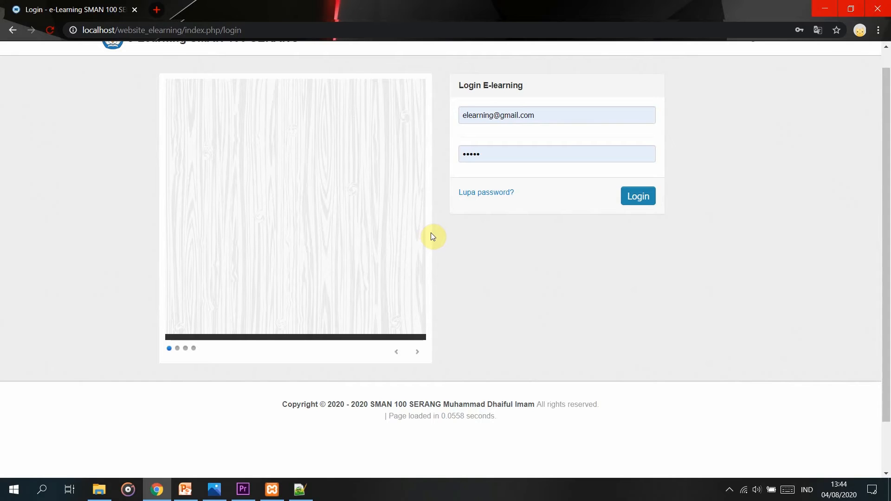
{"action": "scroll", "coordinate": [431, 236], "scroll_direction": "up", "scroll_amount": 1}
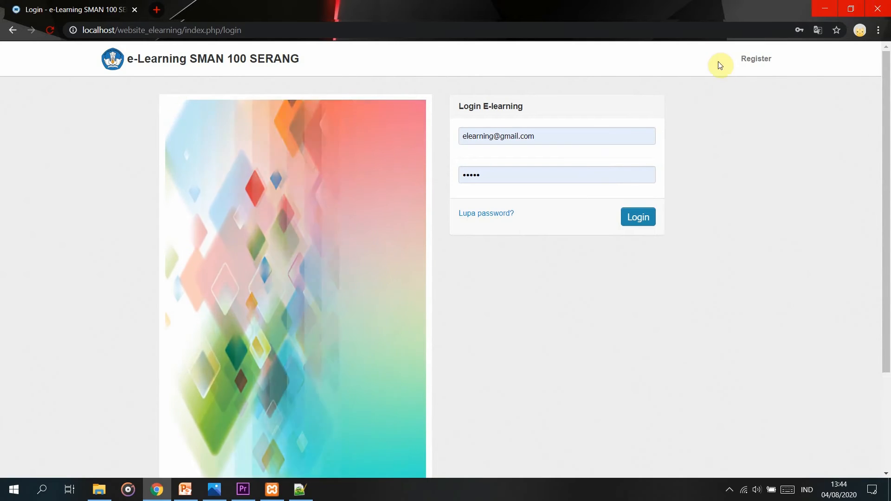
On the Register form, enter the student number and name, gender Laki-laki, entry year 2020.
{"action": "left_click", "coordinate": [754, 71]}
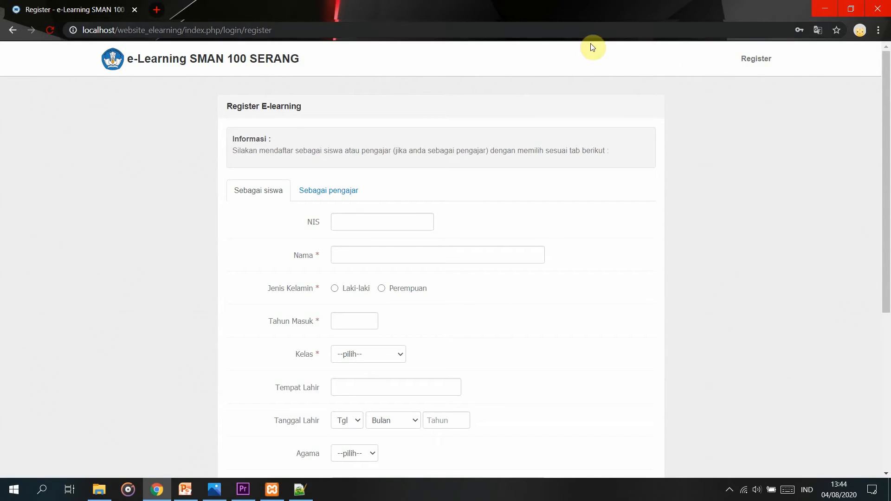
{"action": "left_click", "coordinate": [390, 219]}
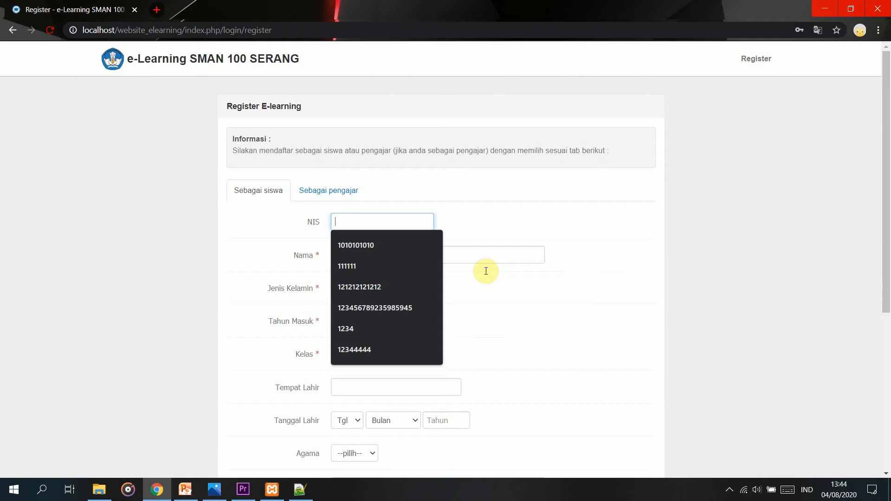
{"action": "type", "text": "0987"}
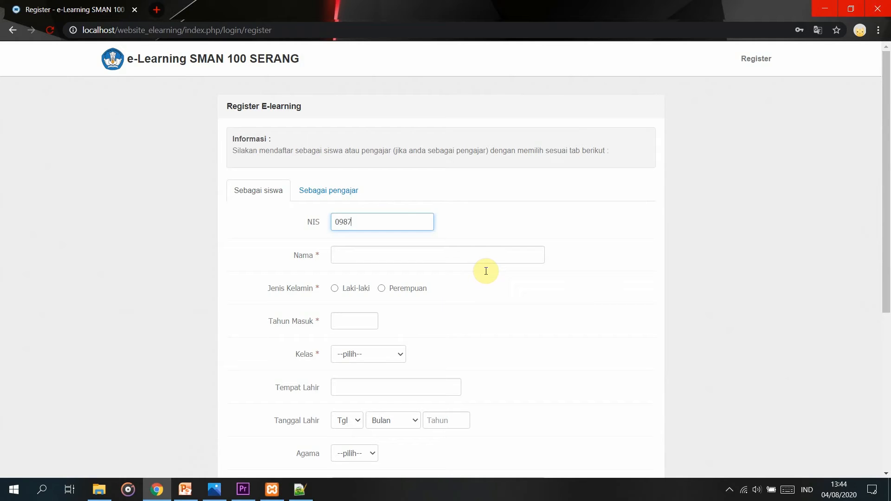
{"action": "left_click", "coordinate": [405, 256]}
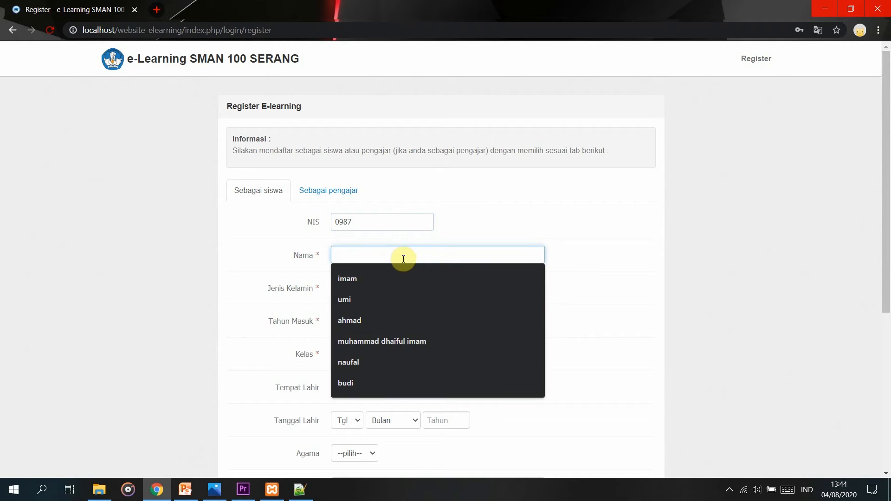
{"action": "type", "text": "must"}
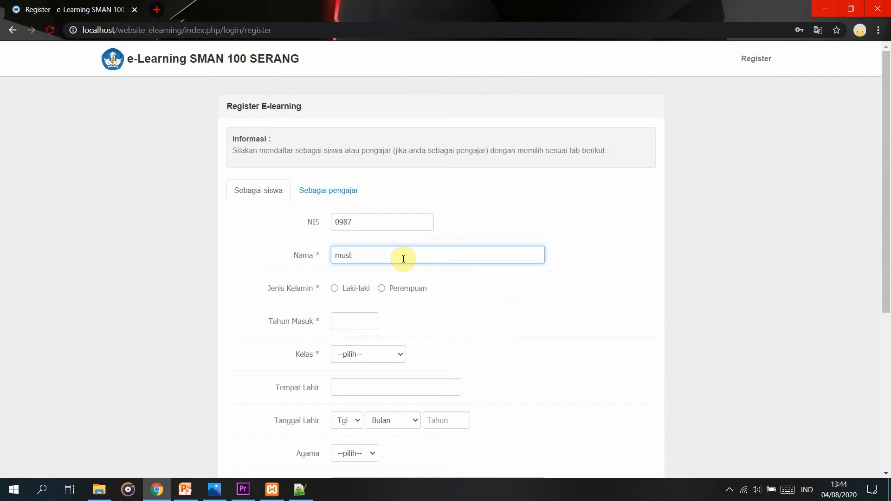
{"action": "type", "text": "ofa"}
{"action": "left_click", "coordinate": [356, 288]}
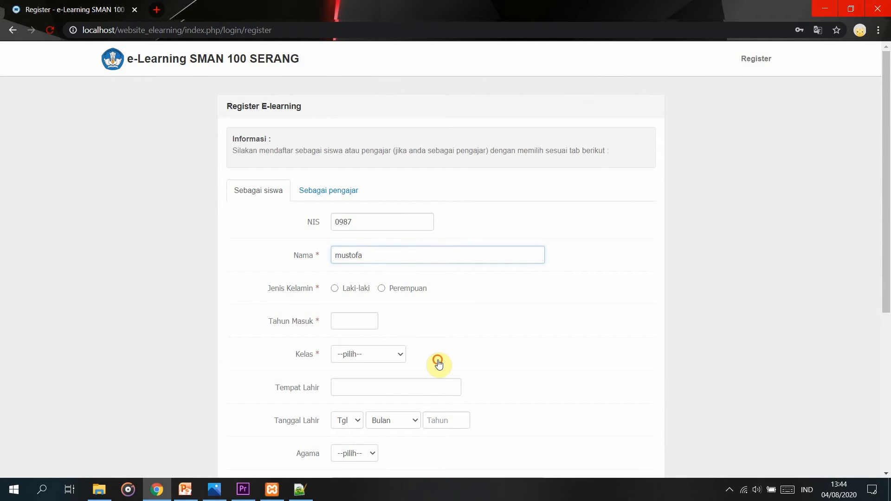
{"action": "left_click", "coordinate": [357, 320]}
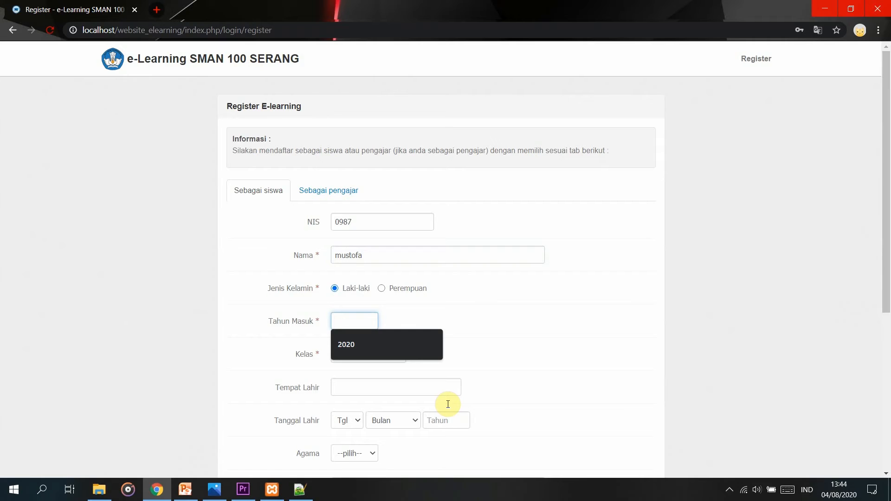
{"action": "type", "text": "2020"}
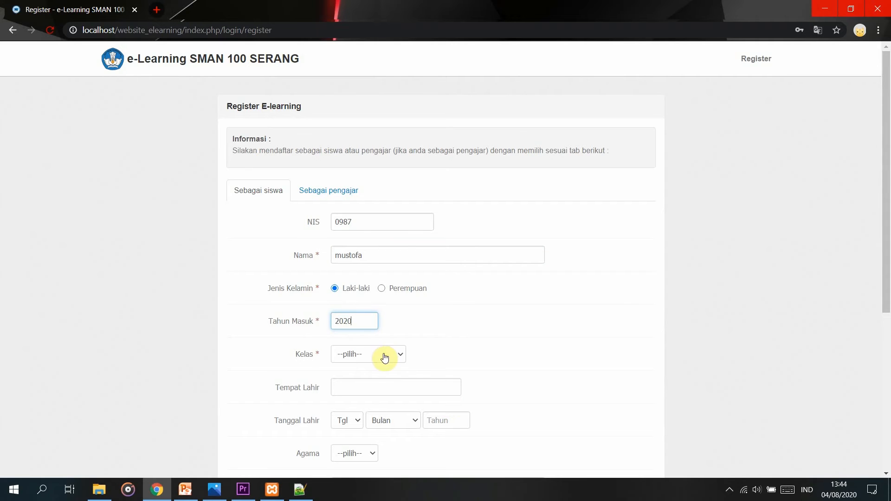
{"action": "left_click", "coordinate": [383, 356]}
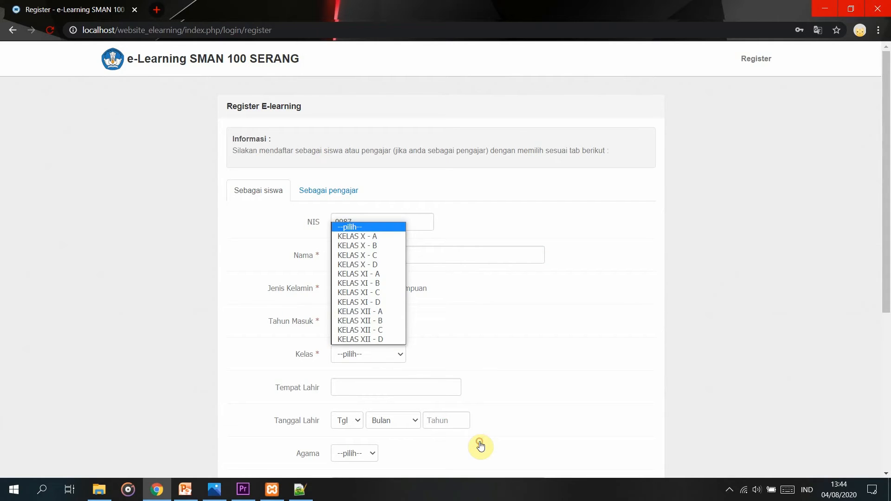
{"action": "left_click", "coordinate": [380, 256]}
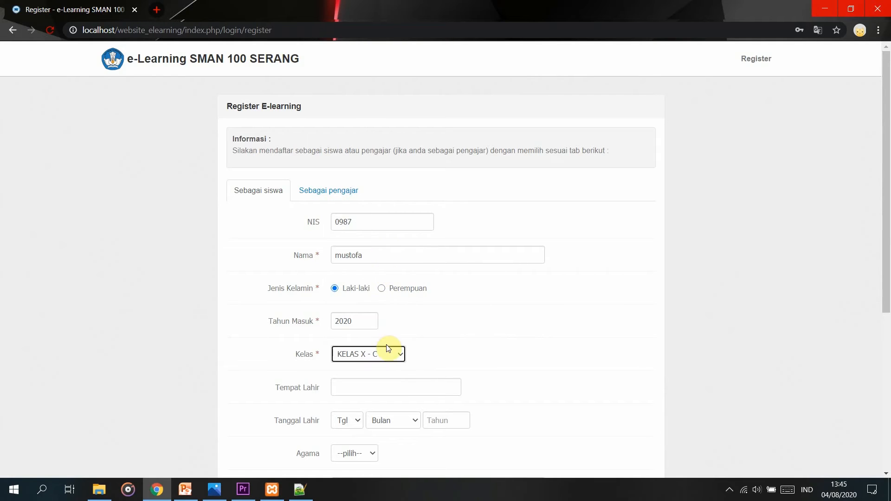
{"action": "left_click", "coordinate": [396, 382]}
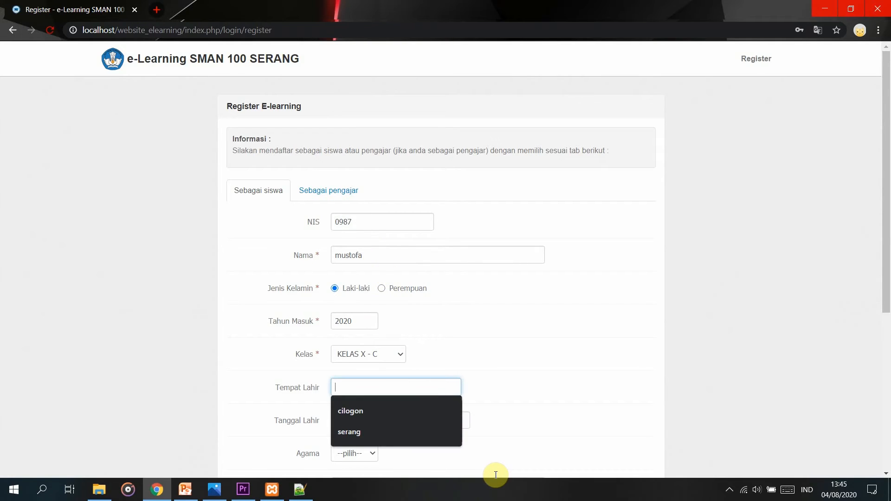
{"action": "type", "text": "aceh"}
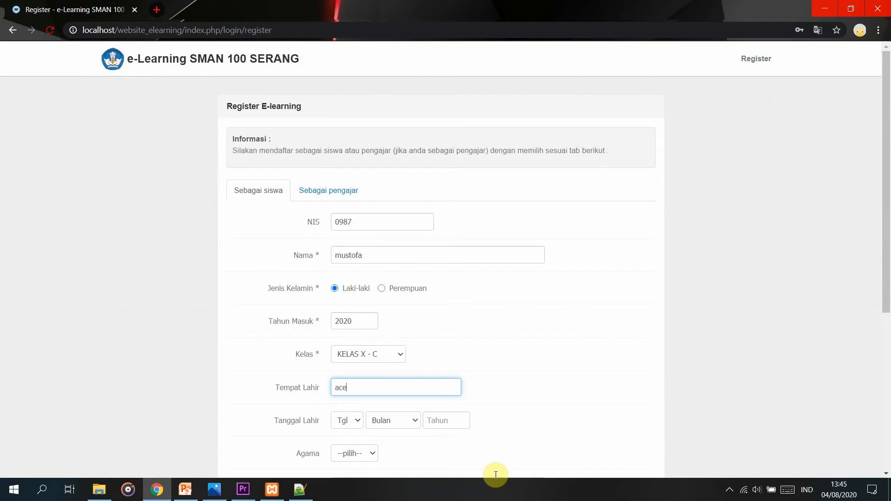
{"action": "left_click", "coordinate": [347, 420]}
{"action": "scroll", "coordinate": [351, 353], "scroll_direction": "down", "scroll_amount": 1}
{"action": "left_click", "coordinate": [350, 355]}
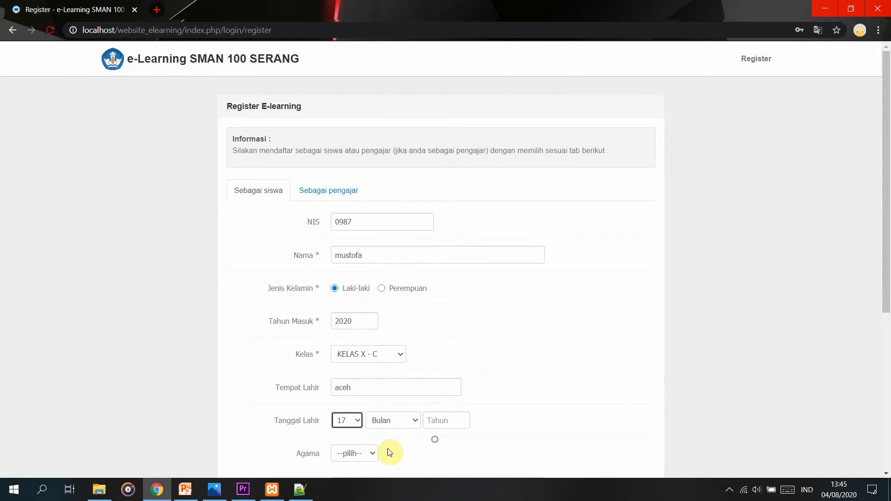
{"action": "left_click", "coordinate": [396, 427]}
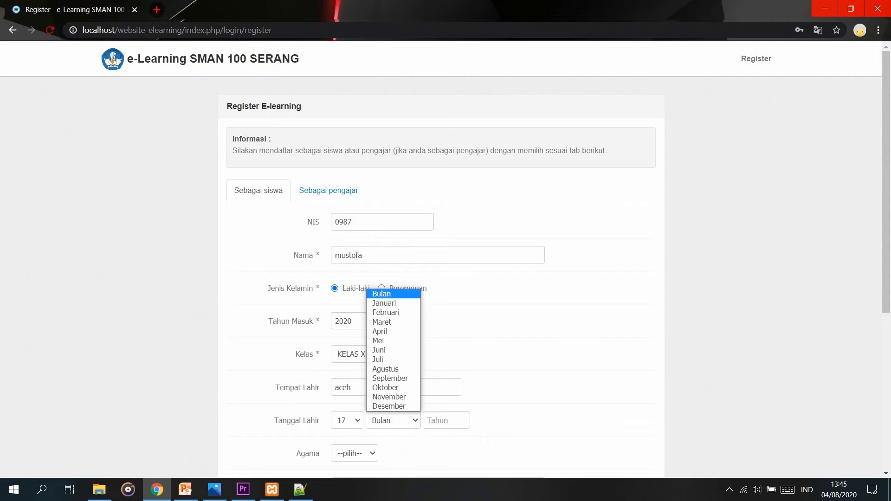
{"action": "left_click", "coordinate": [408, 370]}
{"action": "left_click", "coordinate": [446, 420]}
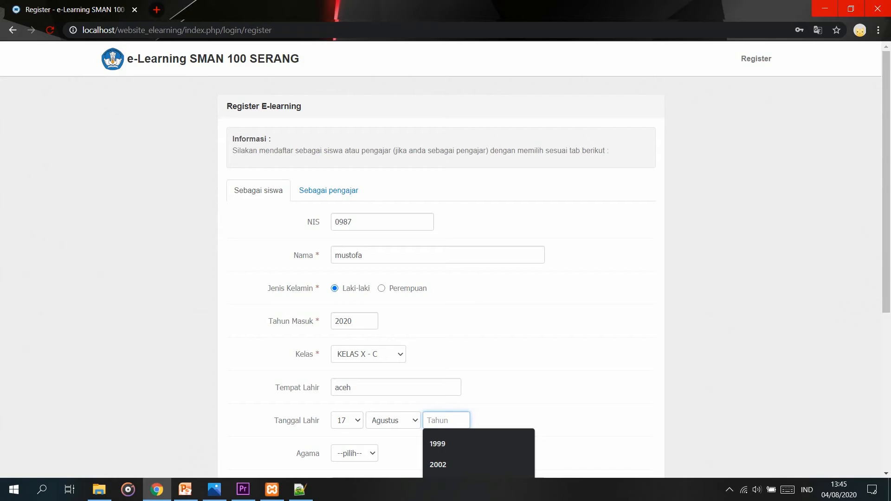
{"action": "type", "text": "2002"}
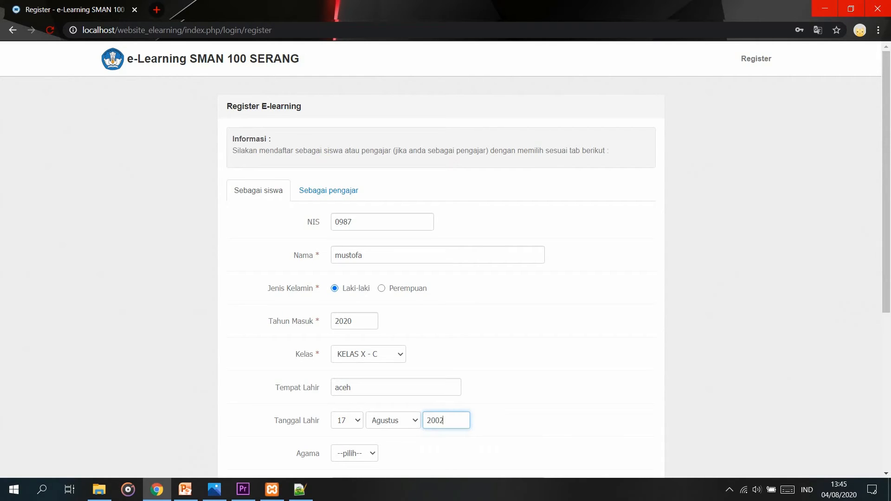
{"action": "scroll", "coordinate": [441, 423], "scroll_direction": "down", "scroll_amount": 1}
Set religion to KRISTEN and fill in the student's home address.
{"action": "left_click", "coordinate": [364, 396]}
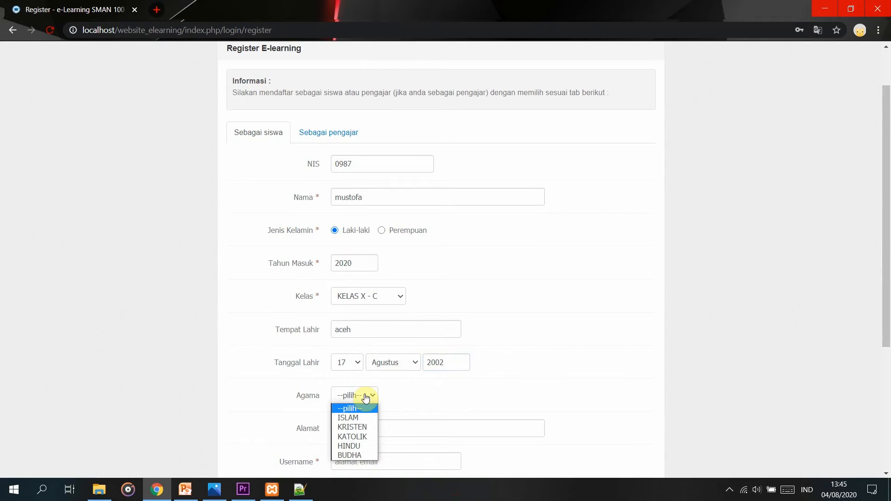
{"action": "left_click", "coordinate": [371, 422]}
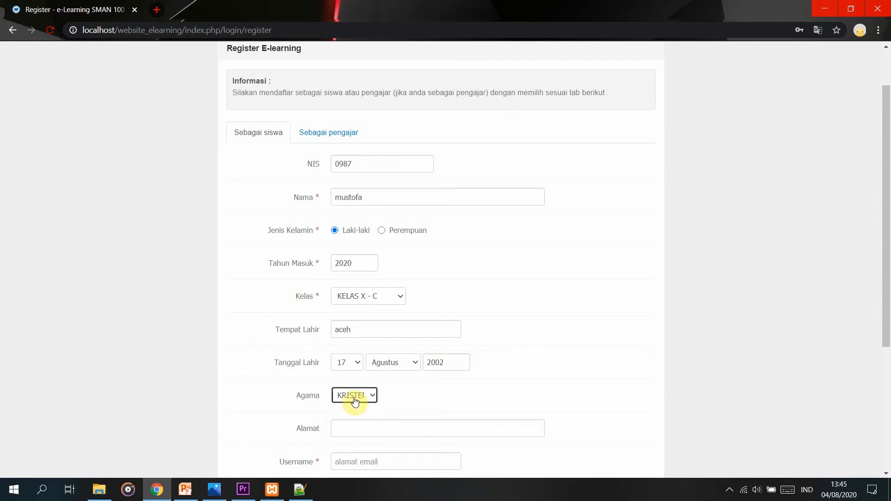
{"action": "left_click", "coordinate": [356, 433]}
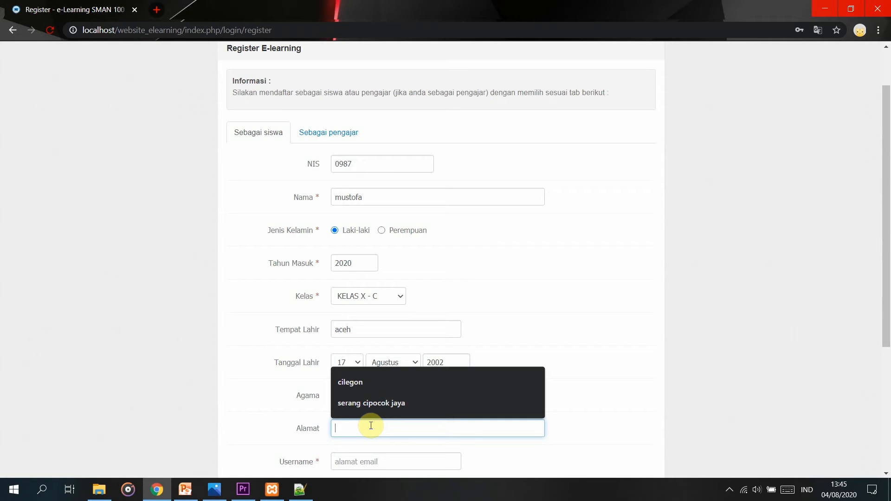
{"action": "type", "text": "ke"}
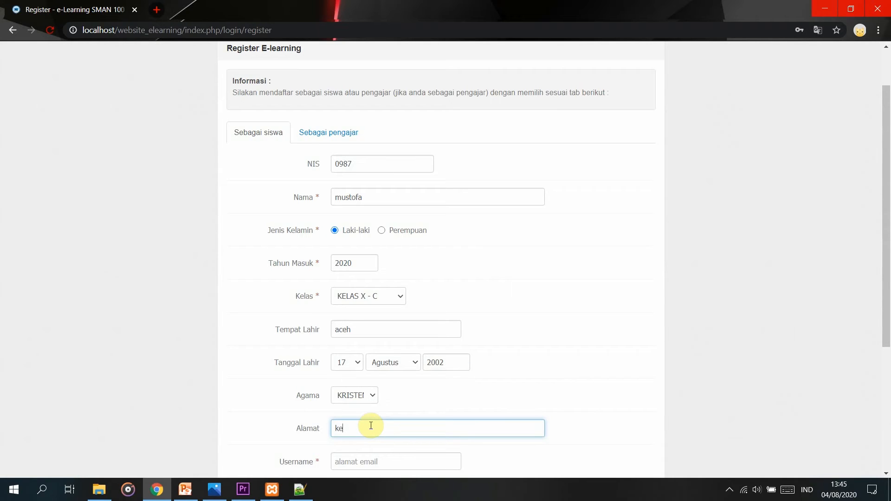
{"action": "type", "text": "dawung cilegon"}
{"action": "scroll", "coordinate": [370, 426], "scroll_direction": "down", "scroll_amount": 3}
Enter the student's e-mail as username and the same password in both password fields.
{"action": "left_click", "coordinate": [394, 349]}
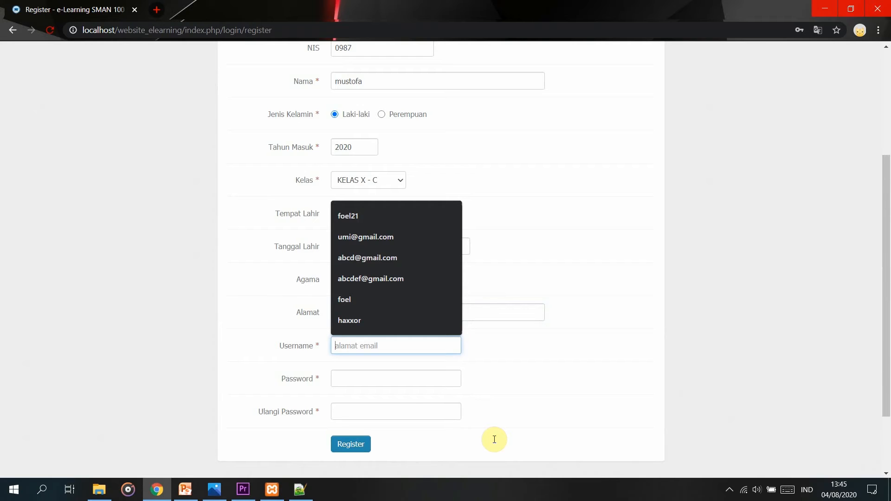
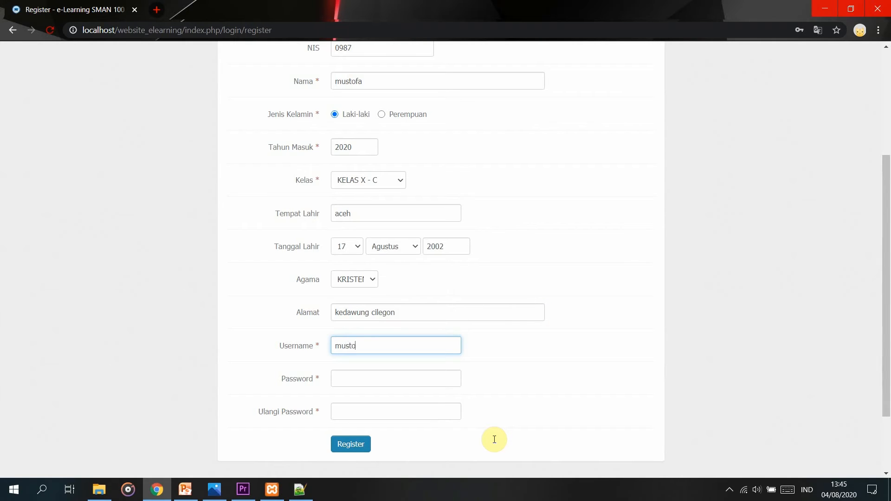
{"action": "left_click", "coordinate": [392, 371]}
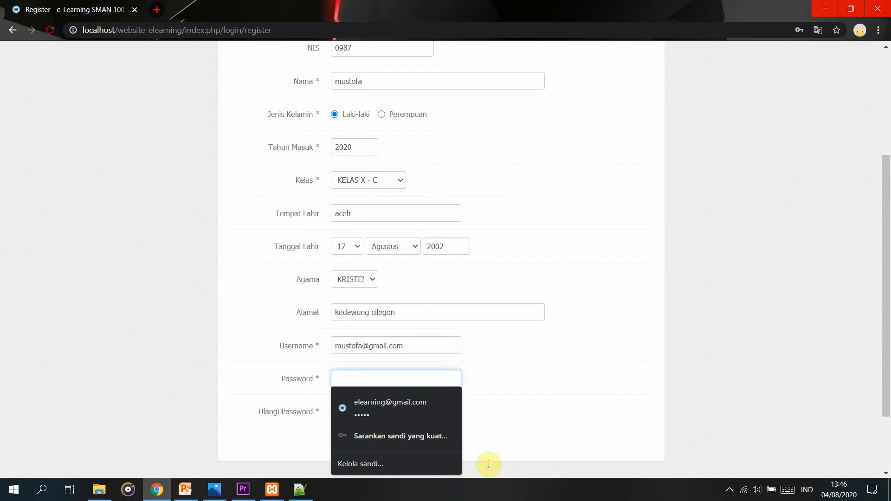
{"action": "type", "text": "1234"}
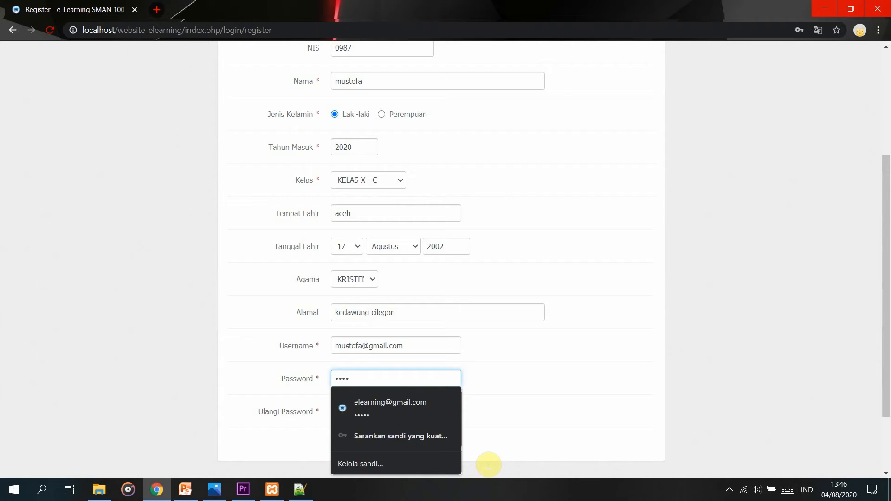
{"action": "left_click", "coordinate": [505, 374]}
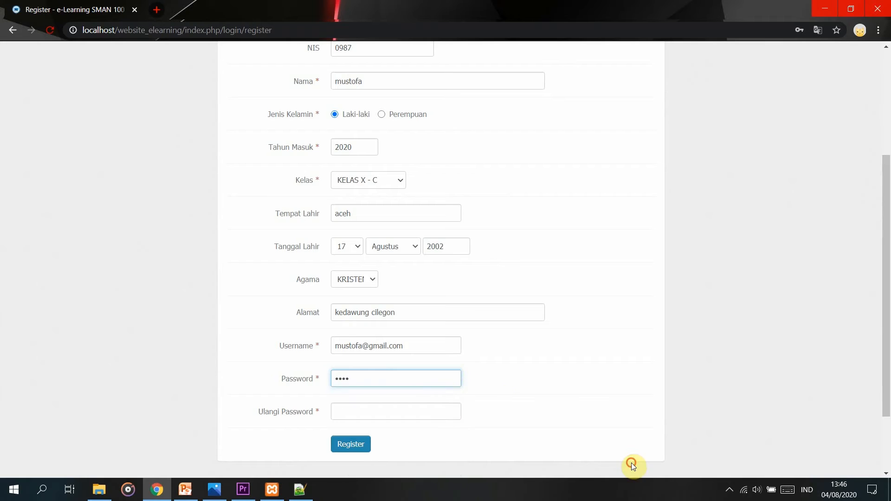
{"action": "left_click", "coordinate": [424, 417]}
{"action": "type", "text": "1234"}
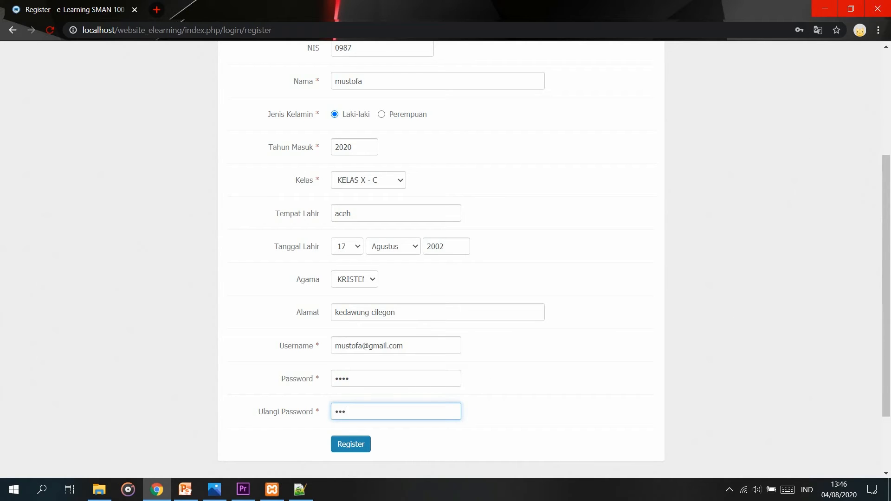
Submit the student registration, then return to the login page via the site logo.
{"action": "left_click", "coordinate": [354, 445]}
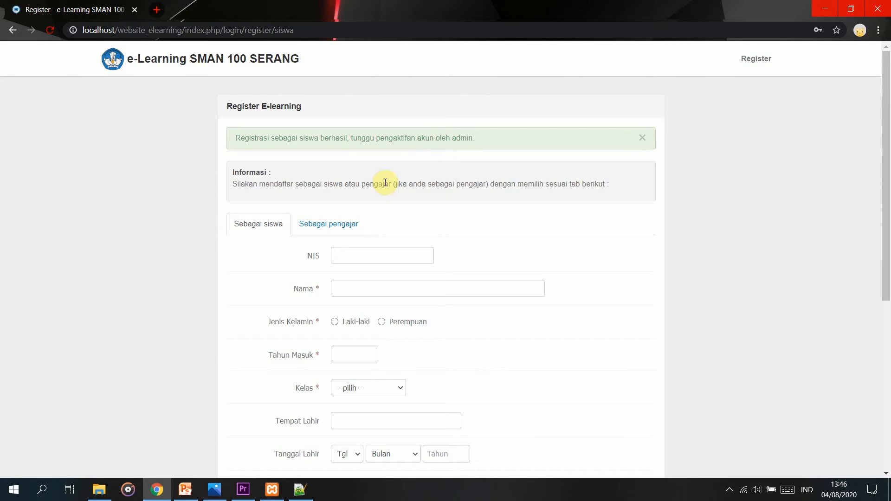
{"action": "left_click", "coordinate": [258, 66]}
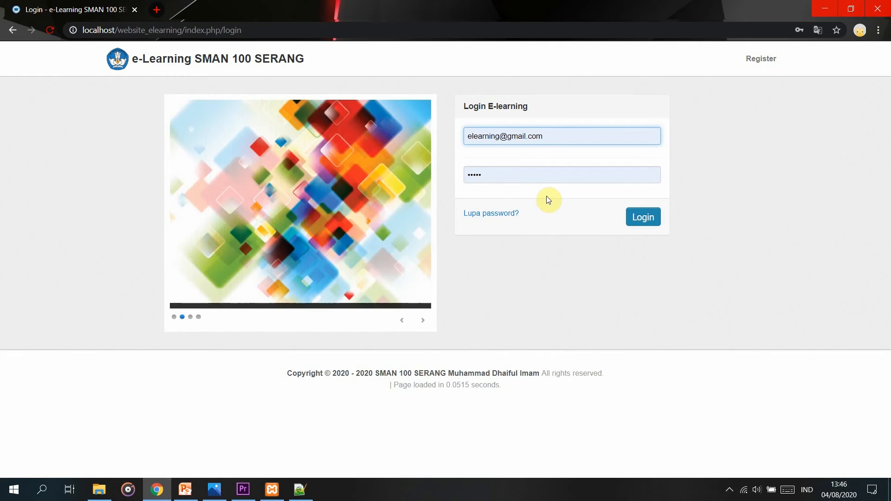
Log in as administrator and review the dashboard's 4 students, 2 teachers and 1 pending registration.
{"action": "left_click", "coordinate": [640, 218]}
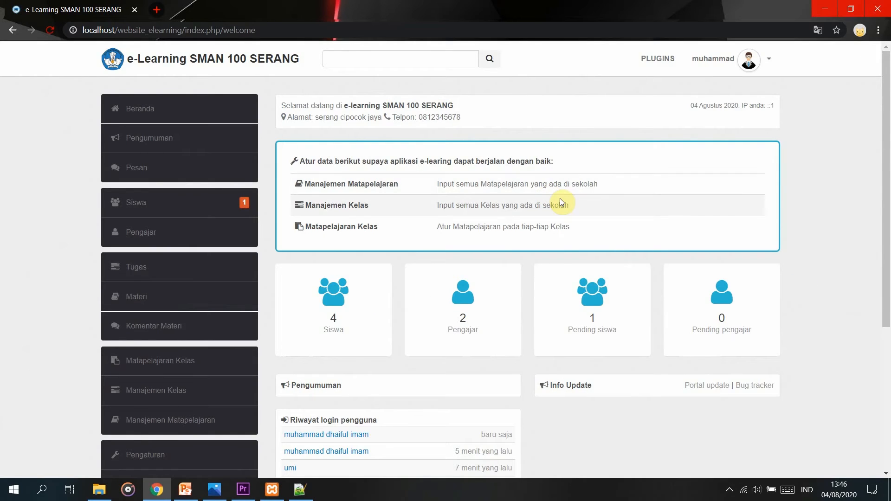
{"action": "left_click", "coordinate": [208, 114]}
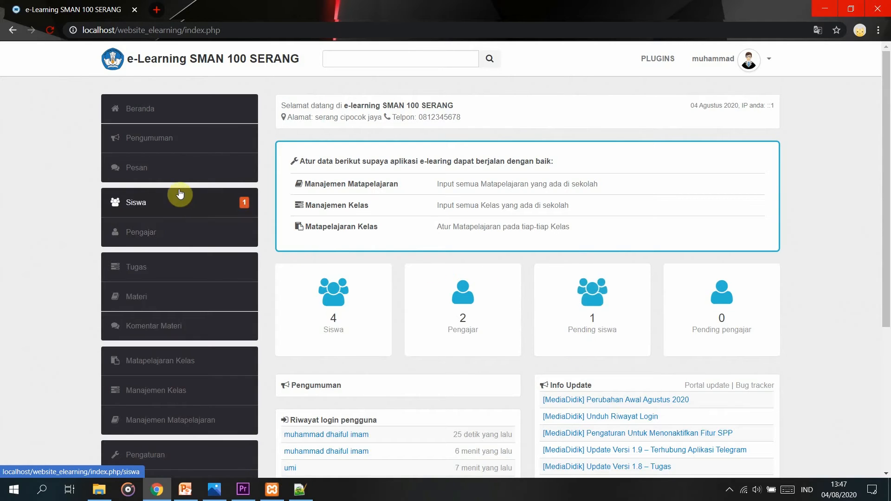
{"action": "scroll", "coordinate": [343, 390], "scroll_direction": "down", "scroll_amount": 3}
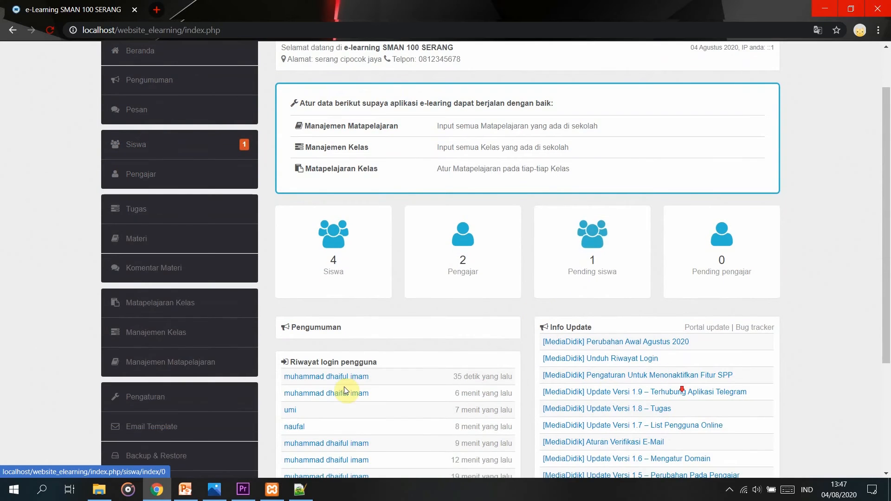
{"action": "scroll", "coordinate": [334, 366], "scroll_direction": "down", "scroll_amount": 1}
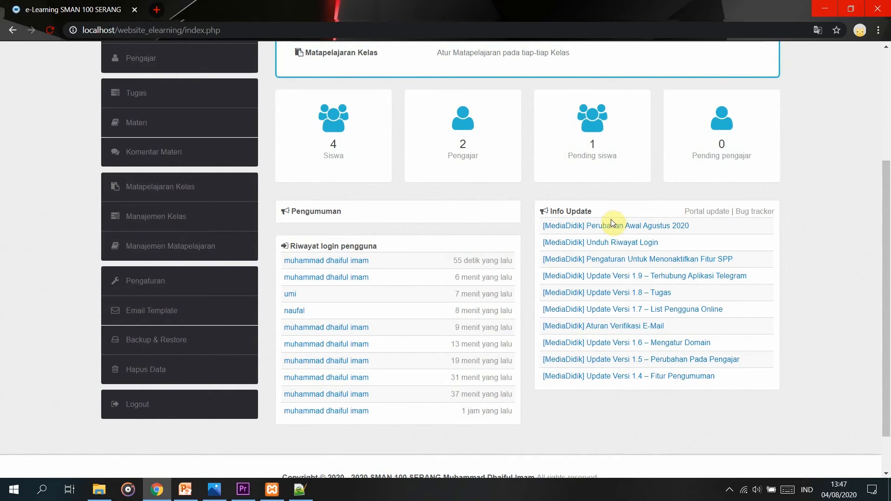
{"action": "scroll", "coordinate": [617, 352], "scroll_direction": "up", "scroll_amount": 4}
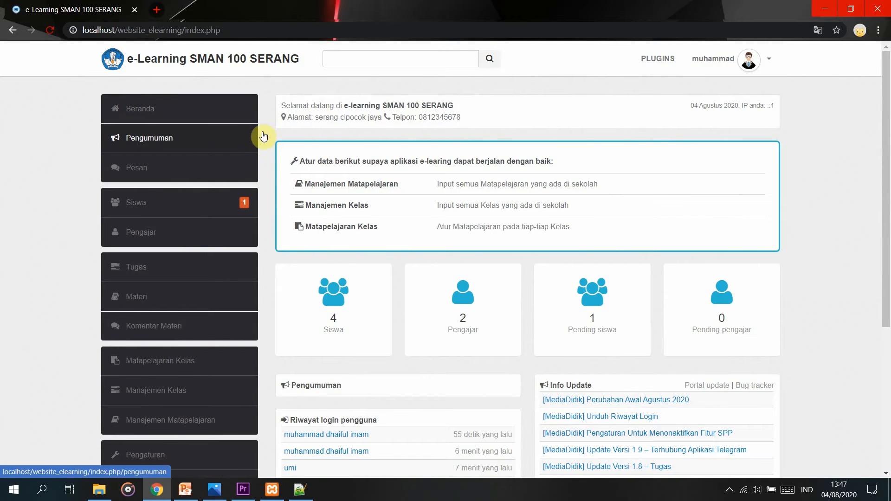
Open a new announcement form under Pengumuman and try its title and display-date fields.
{"action": "left_click", "coordinate": [225, 145]}
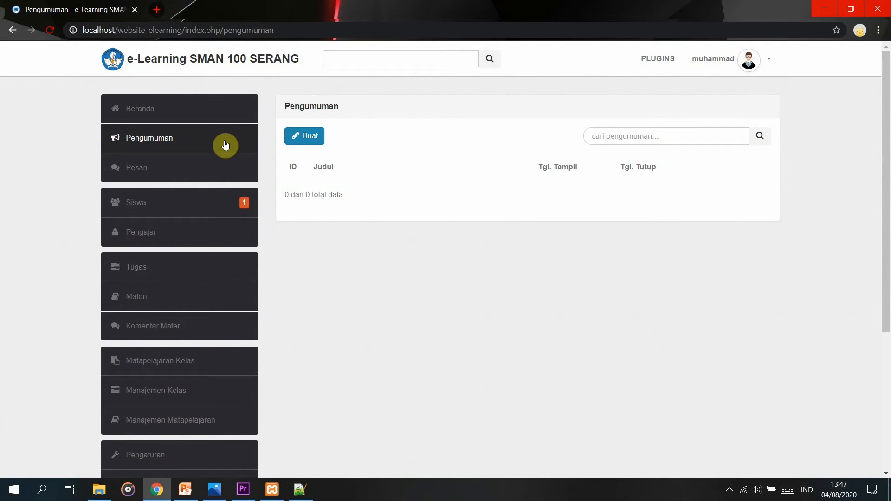
{"action": "left_click", "coordinate": [304, 136]}
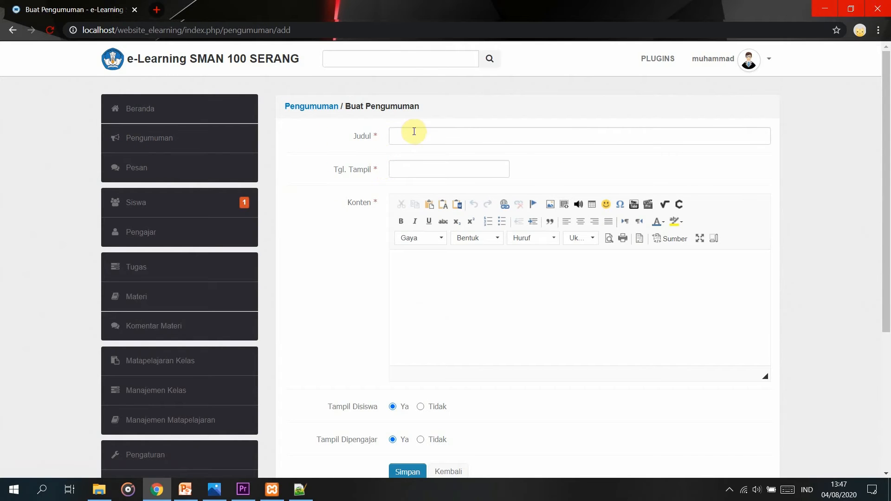
{"action": "left_click", "coordinate": [414, 133]}
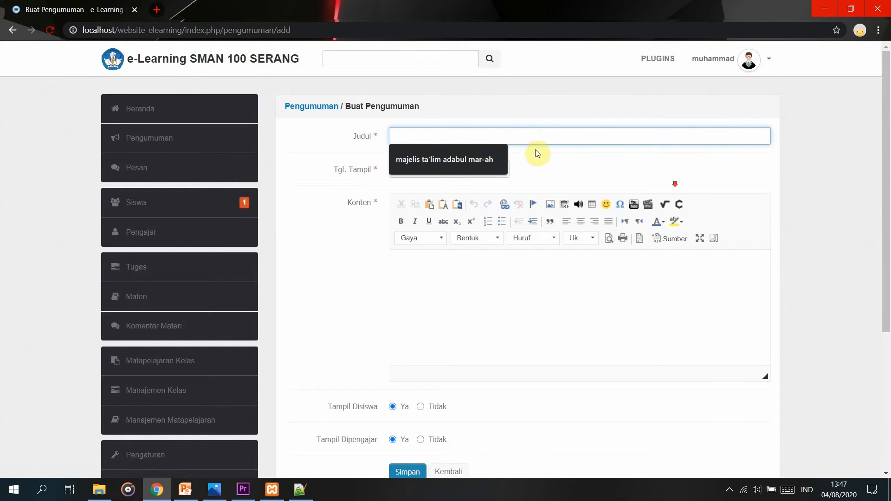
{"action": "scroll", "coordinate": [533, 151], "scroll_direction": "down", "scroll_amount": 1}
{"action": "left_click", "coordinate": [481, 110]}
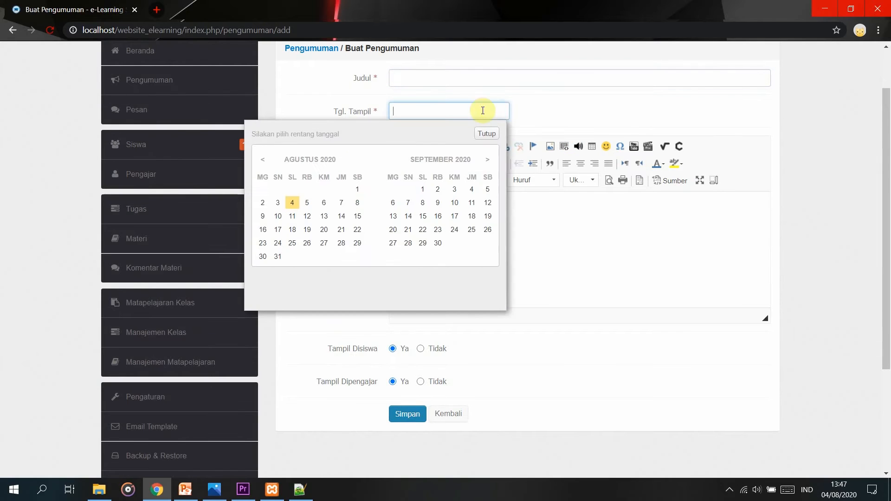
{"action": "left_click", "coordinate": [707, 129]}
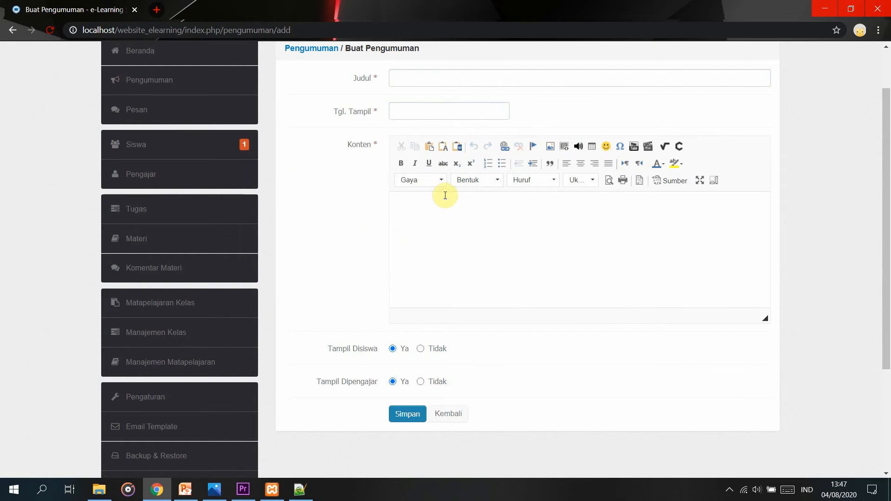
Toggle the Tampil Dipengajar option, leave the form unsaved with Kembali, and go to Pesan.
{"action": "left_click", "coordinate": [559, 249]}
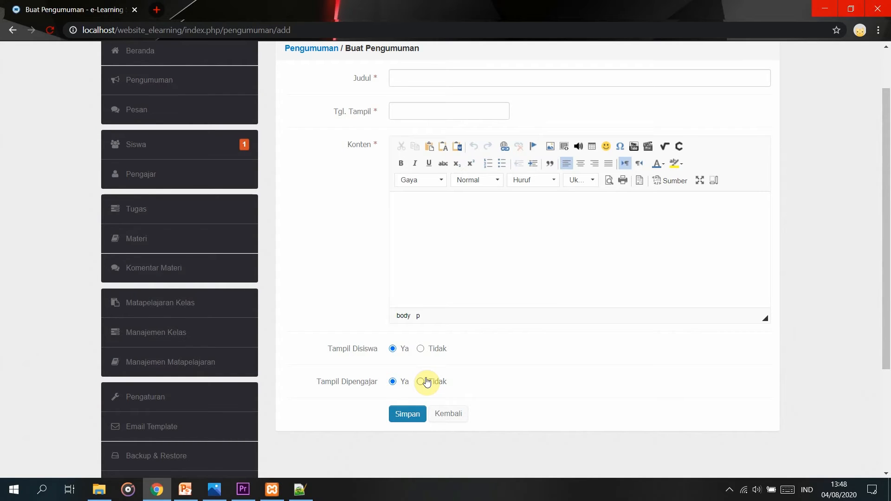
{"action": "left_click", "coordinate": [422, 381]}
{"action": "left_click", "coordinate": [393, 382]}
{"action": "left_click", "coordinate": [441, 416]}
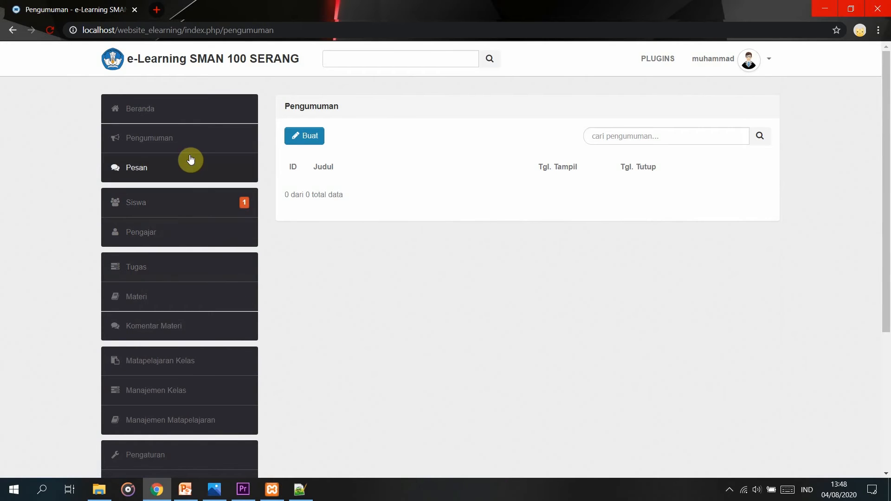
{"action": "left_click", "coordinate": [186, 167]}
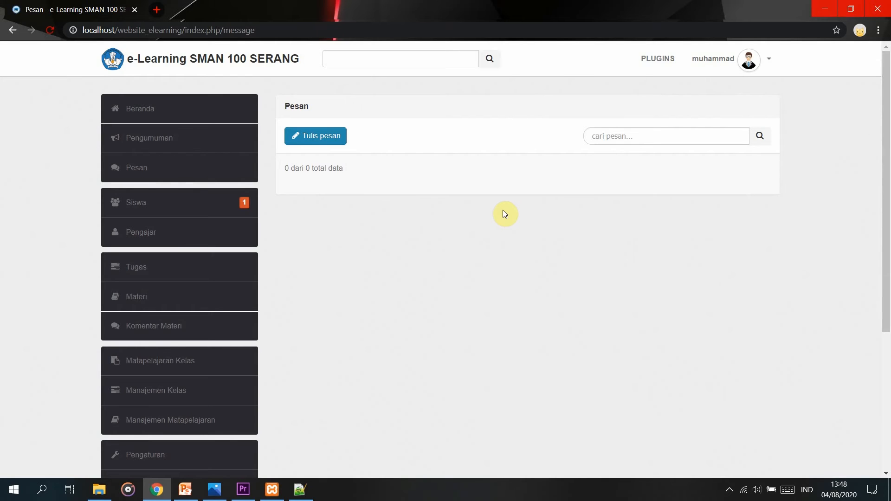
Write a new message to the teacher reading 'asalamualaikum' and send it.
{"action": "left_click", "coordinate": [337, 137]}
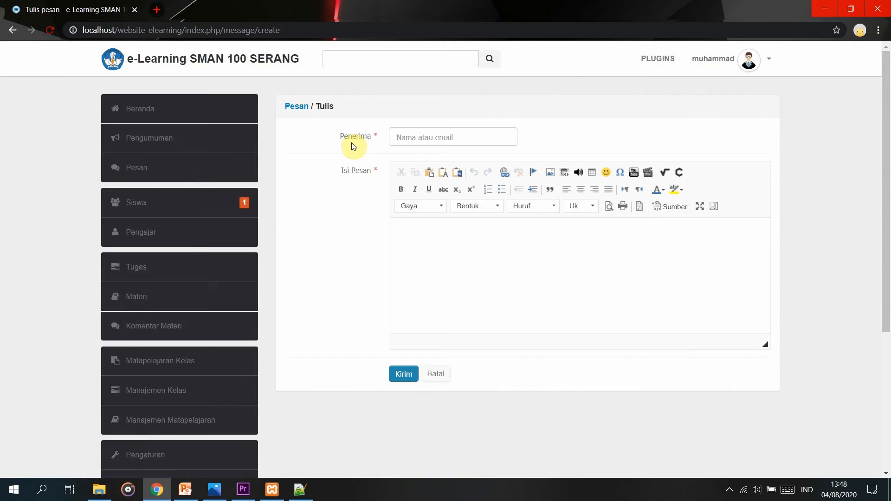
{"action": "left_click", "coordinate": [424, 136]}
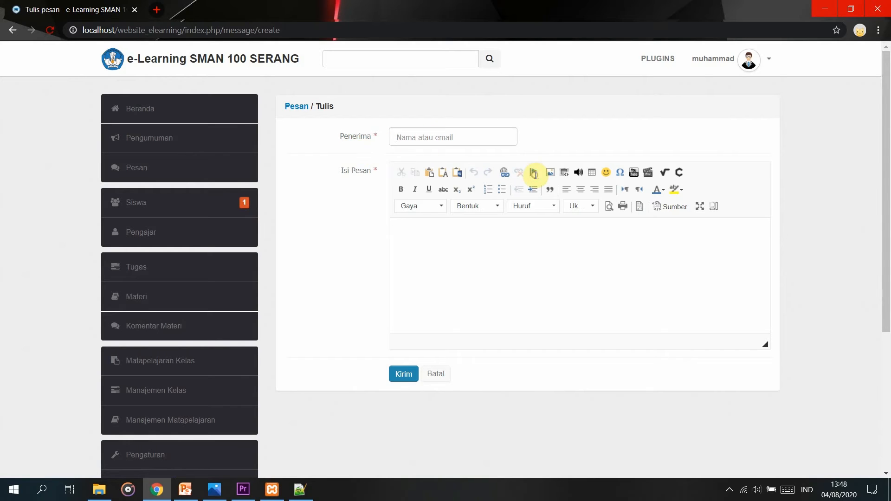
{"action": "type", "text": "u"}
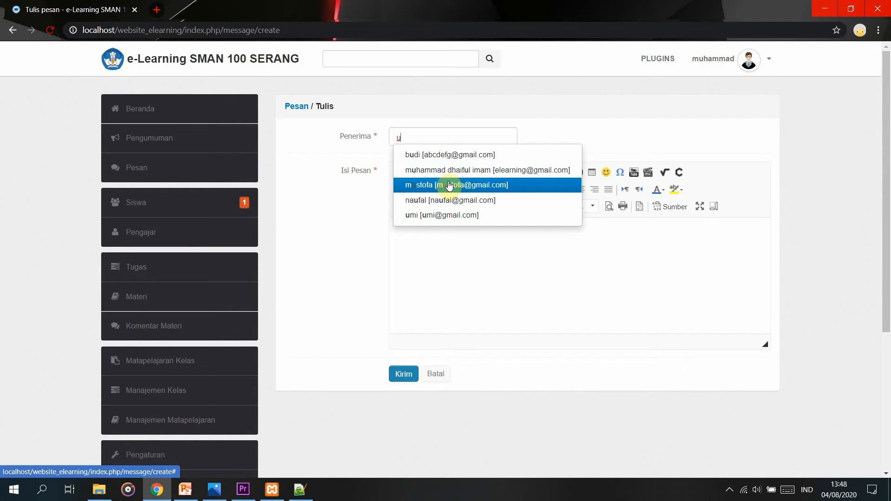
{"action": "left_click", "coordinate": [452, 198]}
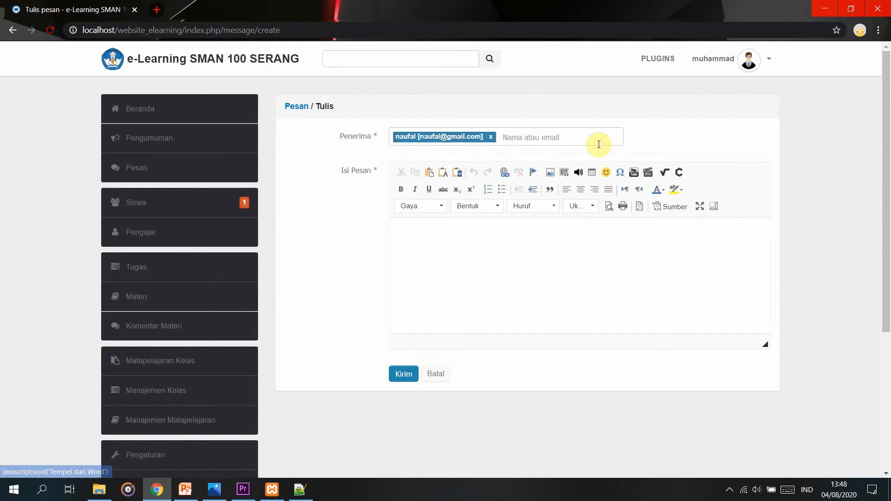
{"action": "left_click", "coordinate": [600, 285]}
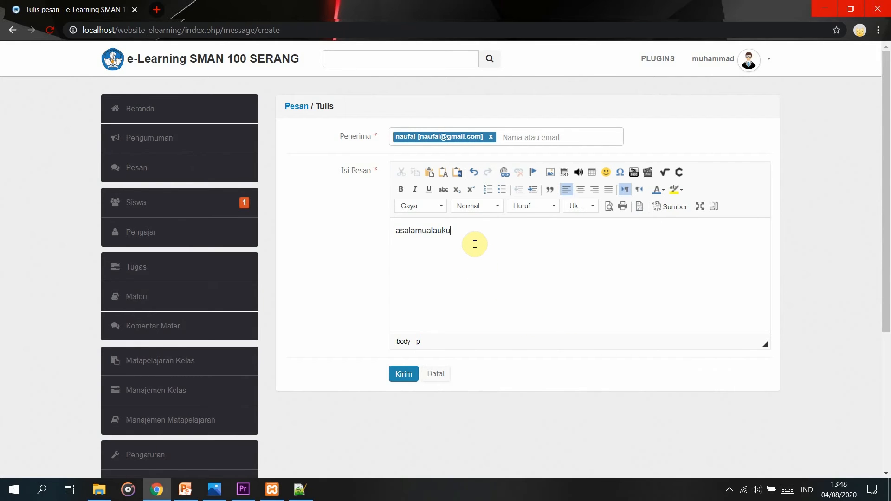
{"action": "left_click", "coordinate": [441, 231]}
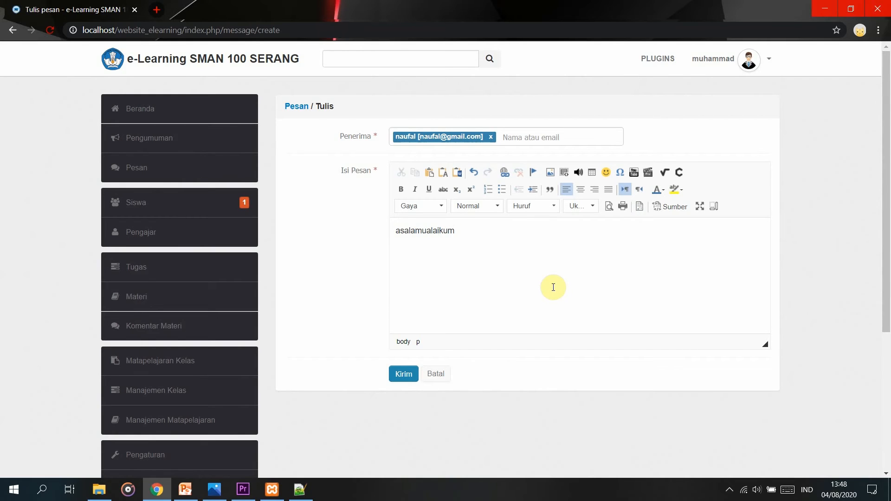
{"action": "left_click", "coordinate": [404, 373]}
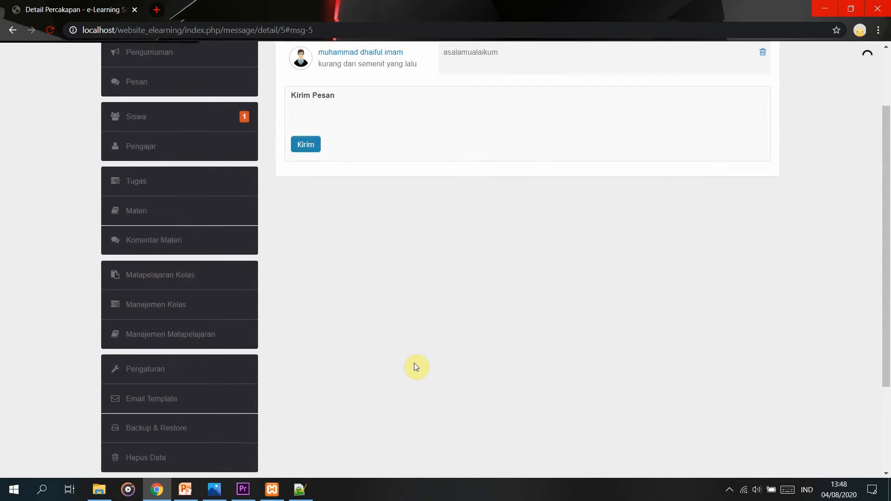
{"action": "scroll", "coordinate": [495, 419], "scroll_direction": "up", "scroll_amount": 2}
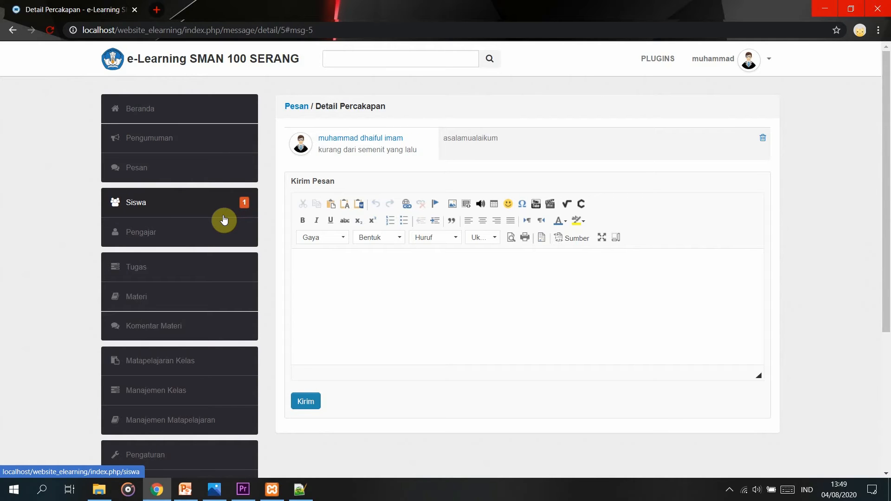
In the student list's Pending tab, set student ID 7's status to Aktif and apply it.
{"action": "left_click", "coordinate": [226, 228]}
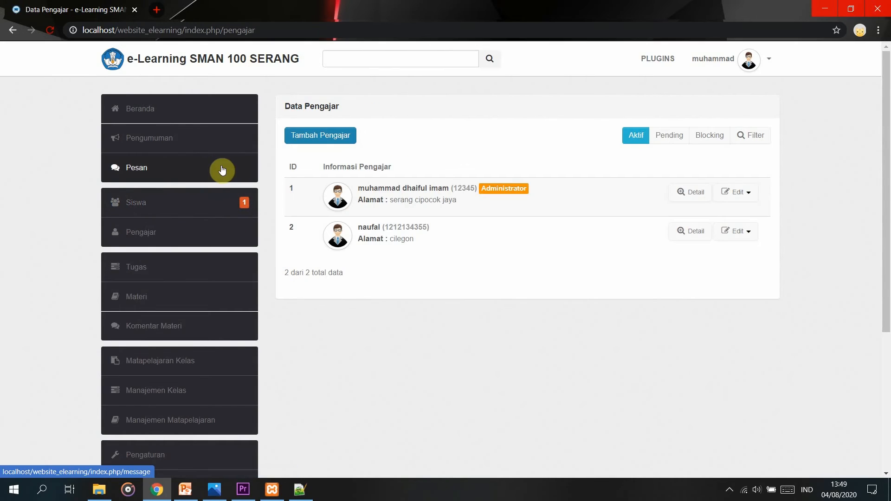
{"action": "left_click", "coordinate": [225, 200]}
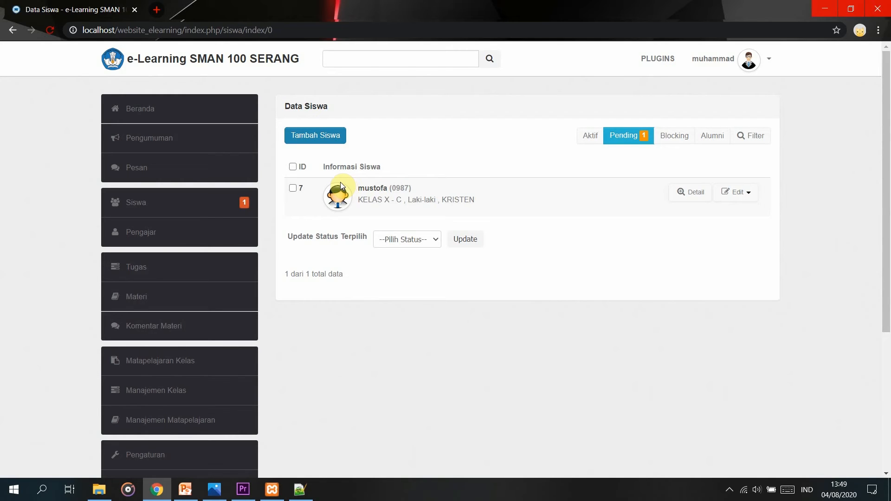
{"action": "left_click", "coordinate": [293, 187]}
{"action": "left_click", "coordinate": [437, 242]}
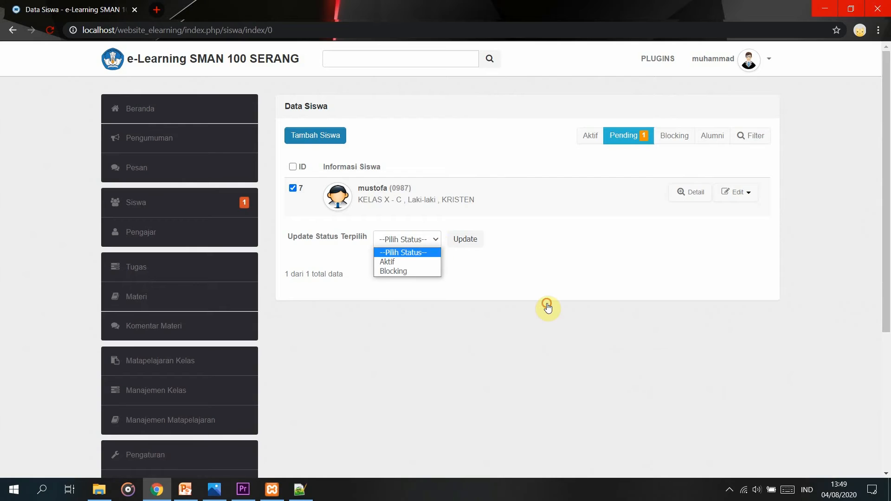
{"action": "left_click", "coordinate": [422, 262]}
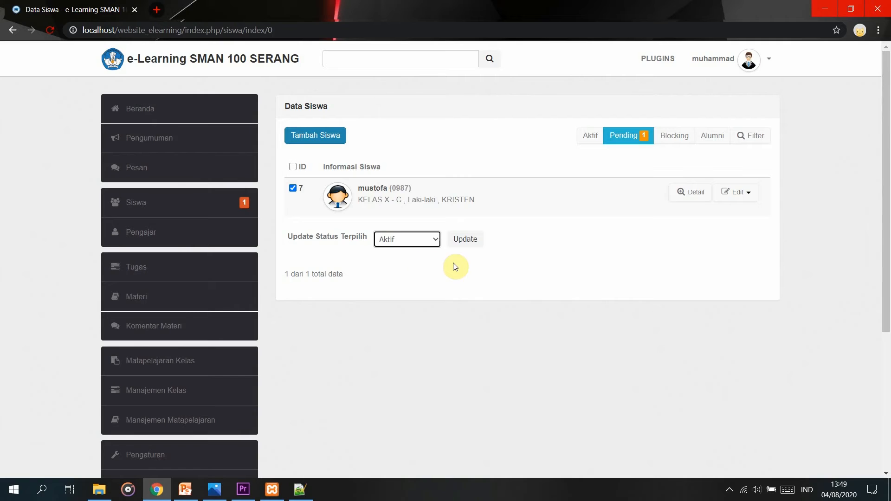
{"action": "left_click", "coordinate": [465, 244]}
{"action": "left_click", "coordinate": [437, 238]}
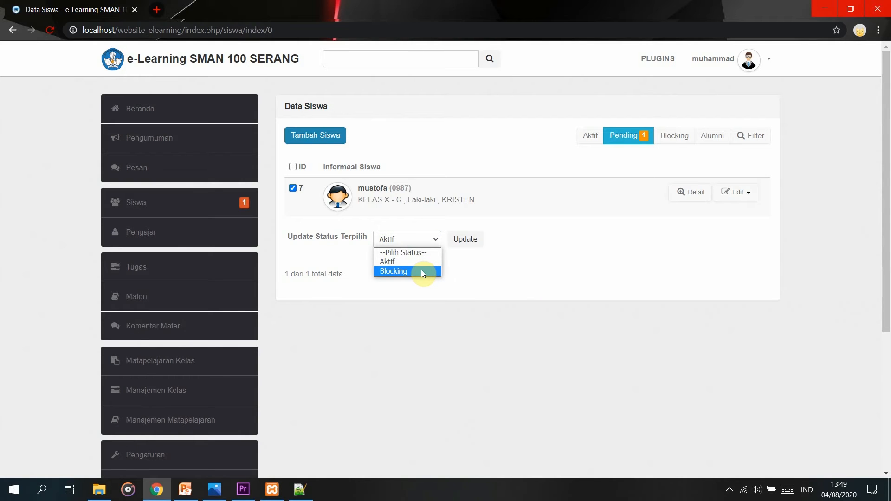
{"action": "left_click", "coordinate": [520, 323]}
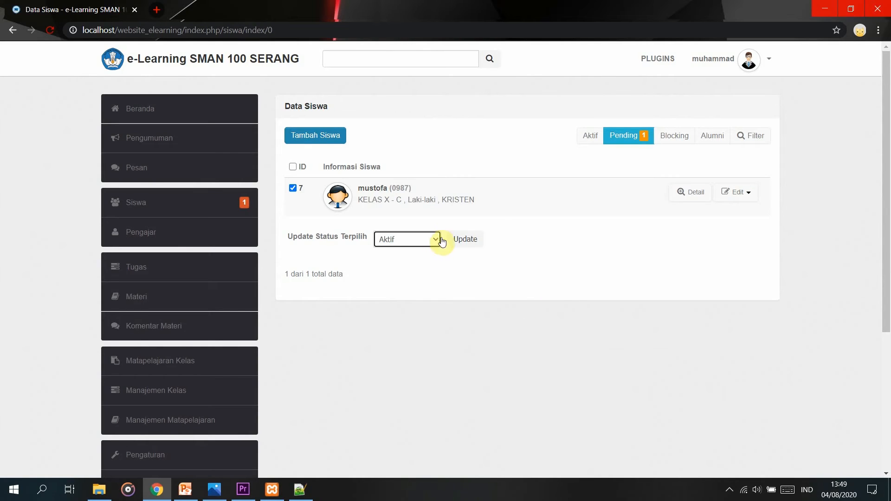
{"action": "left_click", "coordinate": [455, 239]}
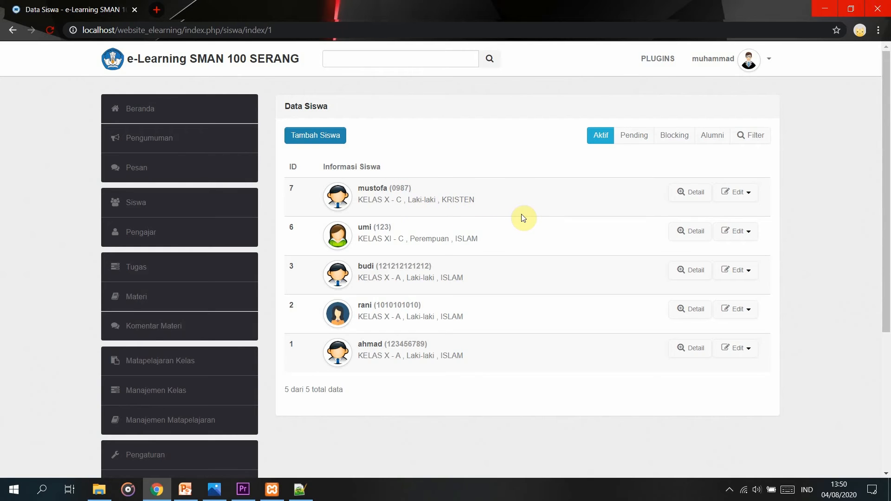
View the newly activated student's details, then return to the Siswa list.
{"action": "left_click", "coordinate": [699, 193]}
{"action": "scroll", "coordinate": [431, 287], "scroll_direction": "down", "scroll_amount": 3}
{"action": "scroll", "coordinate": [431, 288], "scroll_direction": "up", "scroll_amount": 3}
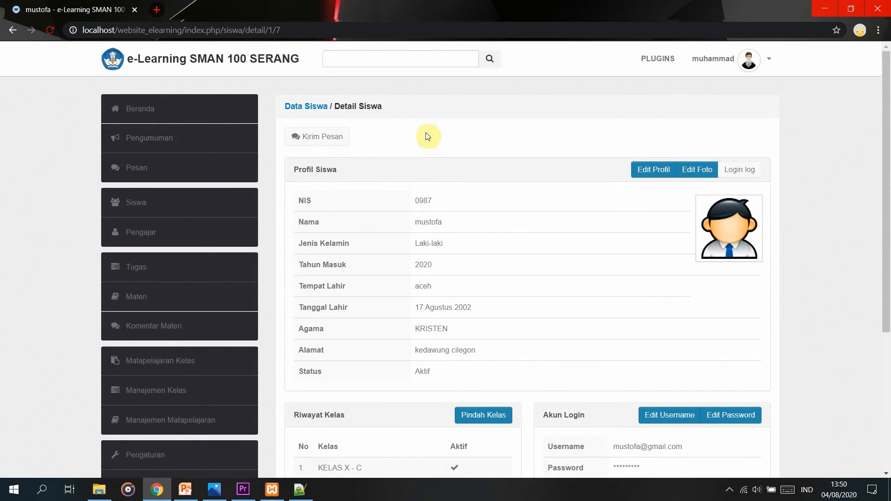
{"action": "left_click", "coordinate": [183, 201]}
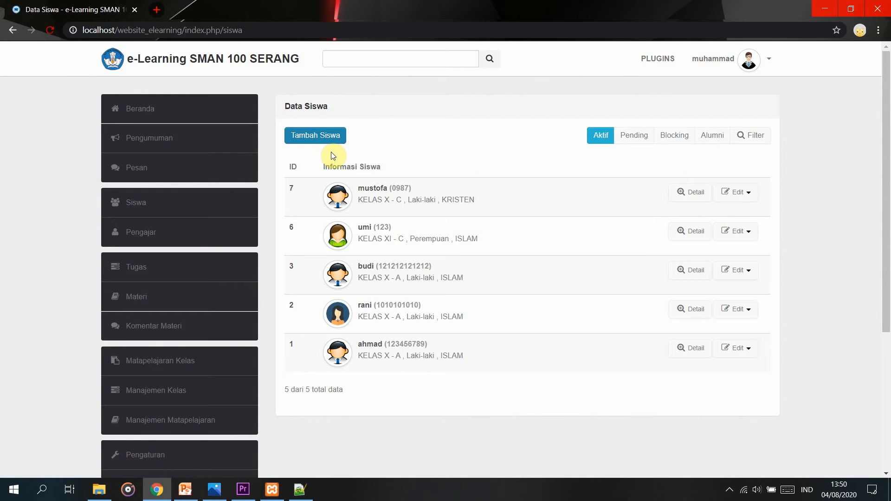
Preview and cancel the Tambah Siswa form, check the Pending and Blocking tabs, then open Pengajar.
{"action": "left_click", "coordinate": [325, 135]}
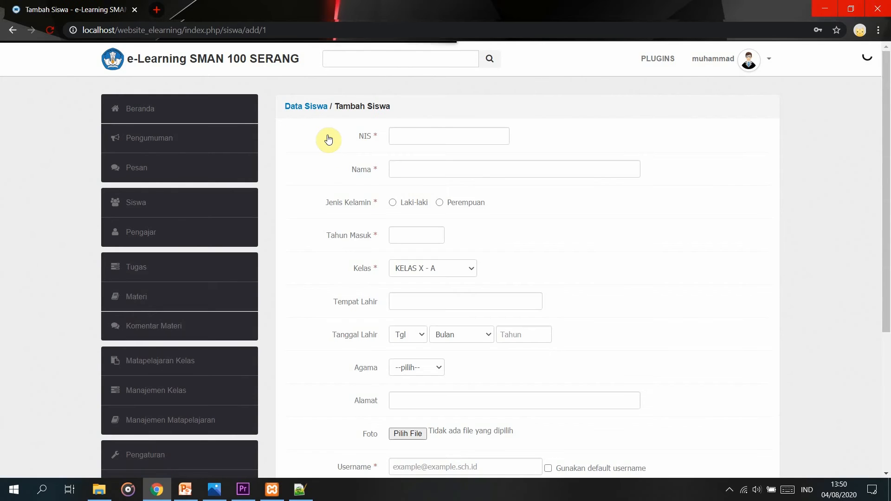
{"action": "scroll", "coordinate": [422, 398], "scroll_direction": "down", "scroll_amount": 3}
{"action": "scroll", "coordinate": [402, 281], "scroll_direction": "up", "scroll_amount": 3}
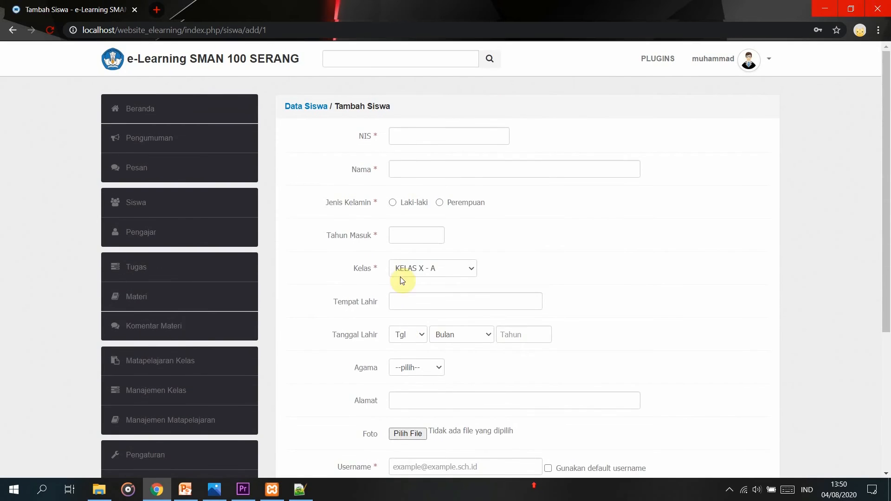
{"action": "scroll", "coordinate": [420, 221], "scroll_direction": "down", "scroll_amount": 5}
{"action": "left_click", "coordinate": [441, 350]}
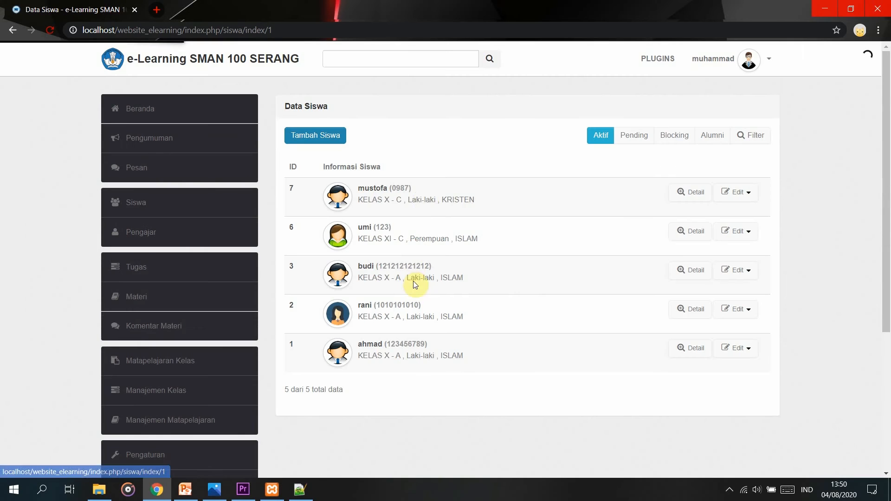
{"action": "left_click", "coordinate": [620, 140]}
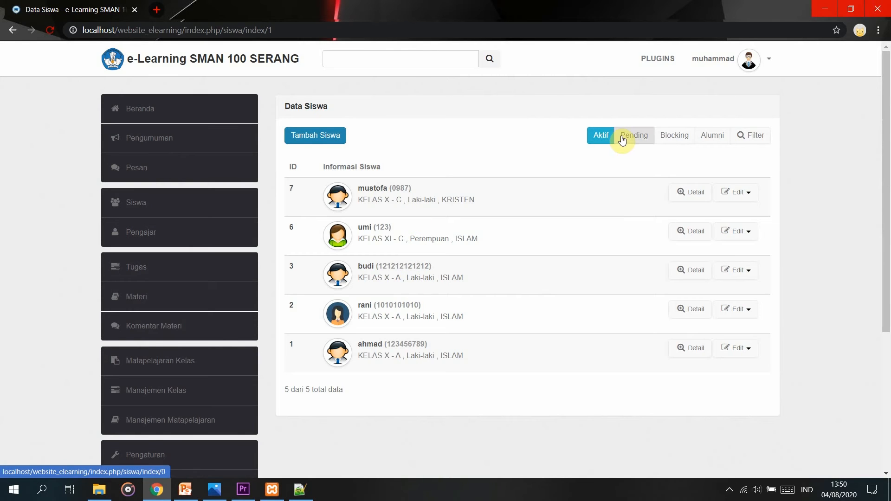
{"action": "left_click", "coordinate": [675, 135]}
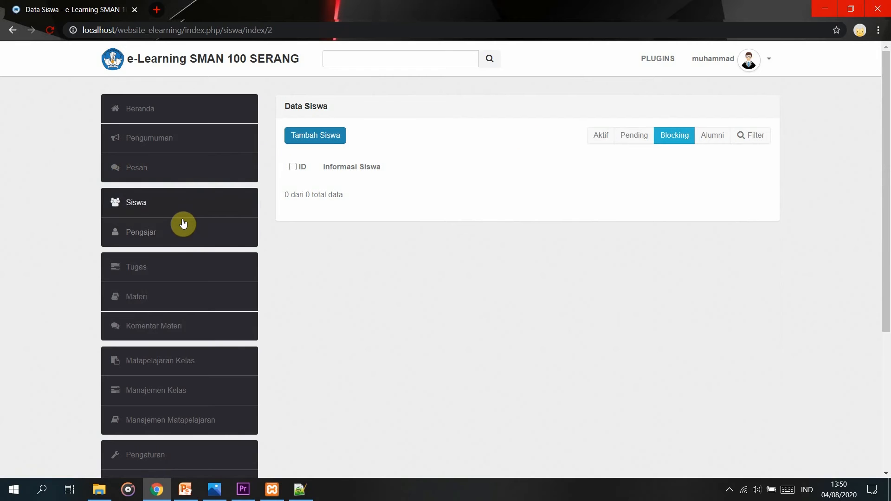
{"action": "left_click", "coordinate": [177, 237]}
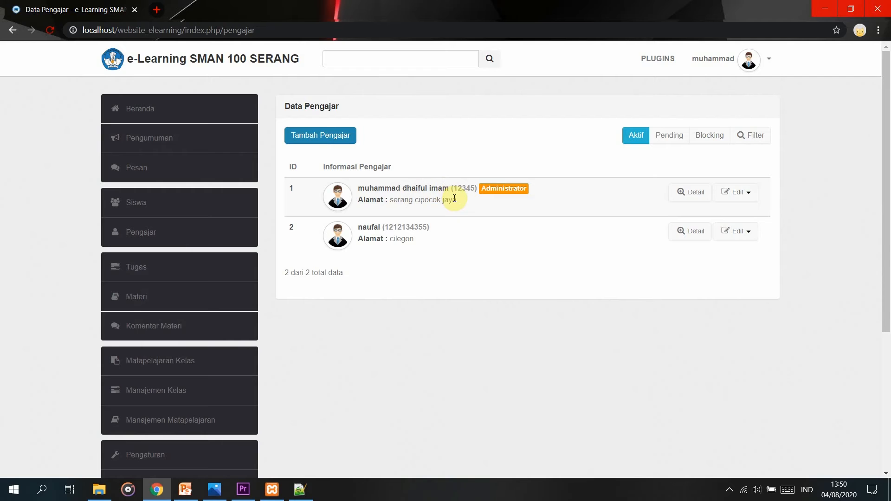
View the second teacher's Detail Pengajar page: status Aktif and an empty weekly teaching schedule.
{"action": "left_click", "coordinate": [690, 237]}
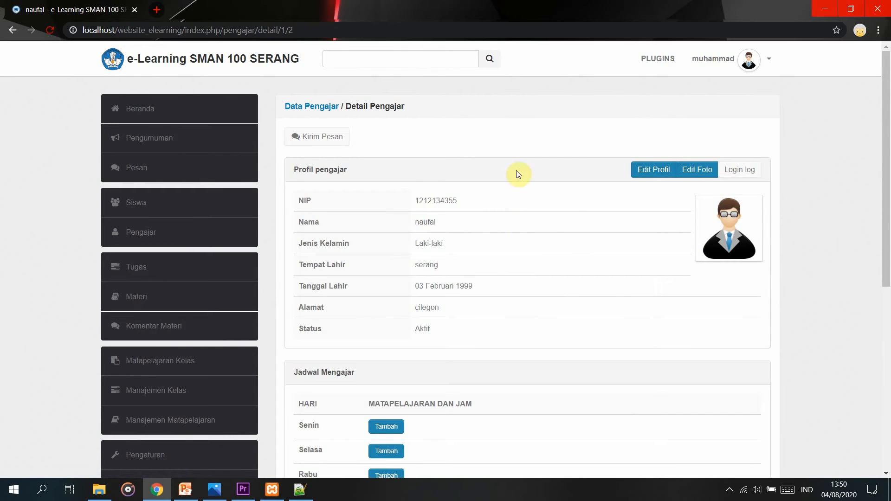
{"action": "scroll", "coordinate": [505, 280], "scroll_direction": "down", "scroll_amount": 5}
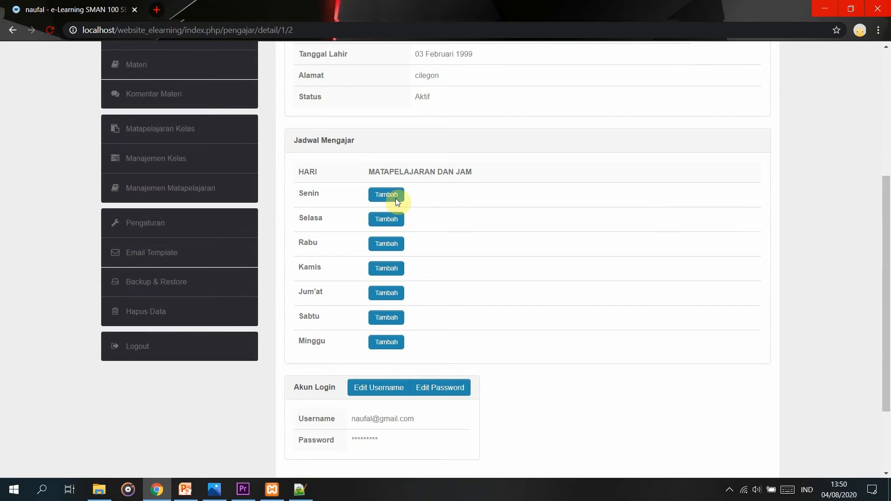
{"action": "scroll", "coordinate": [539, 207], "scroll_direction": "up", "scroll_amount": 5}
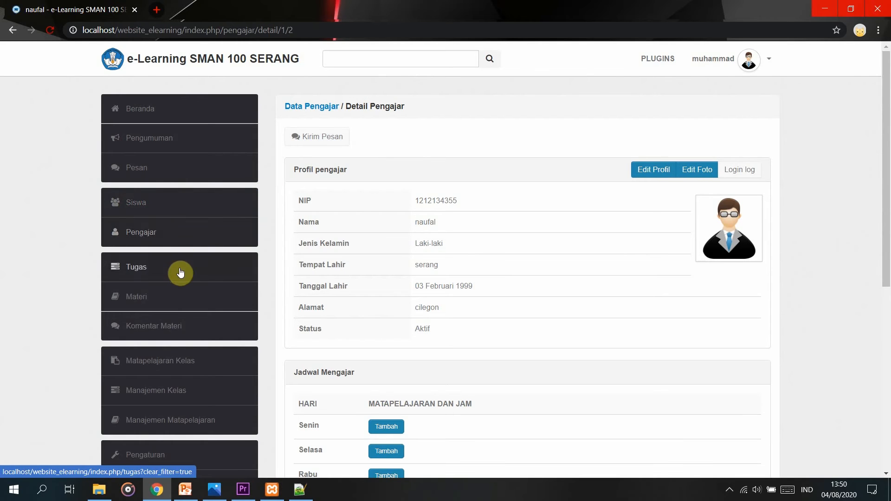
{"action": "scroll", "coordinate": [390, 375], "scroll_direction": "down", "scroll_amount": 3}
{"action": "scroll", "coordinate": [205, 227], "scroll_direction": "up", "scroll_amount": 3}
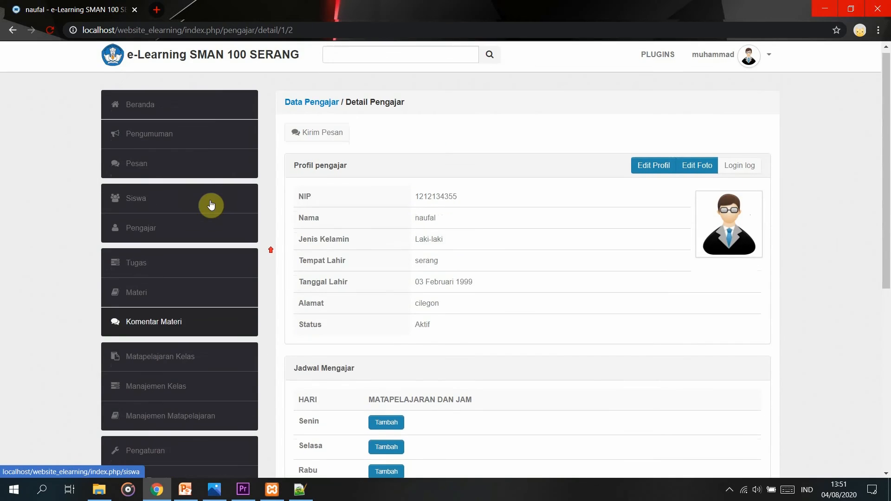
Look over the empty Tugas list and the Tambah Tugas Ganda form, then show the empty Materi list.
{"action": "left_click", "coordinate": [181, 266]}
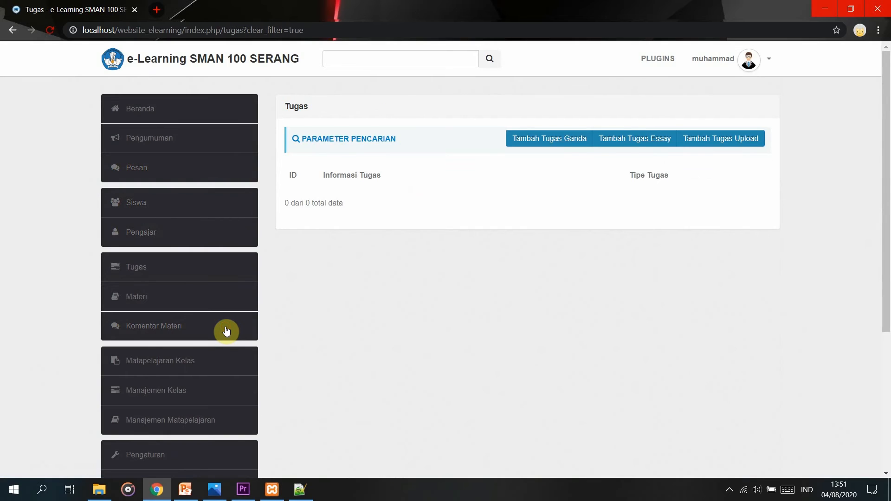
{"action": "left_click", "coordinate": [539, 145]}
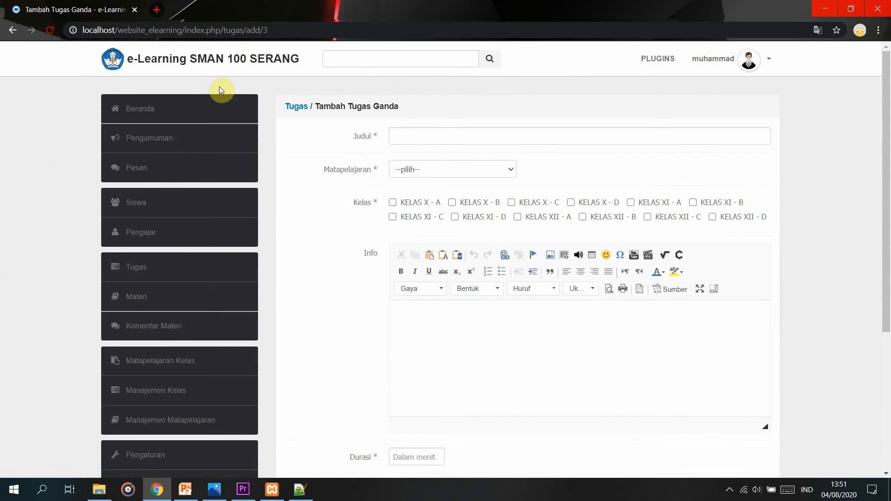
{"action": "scroll", "coordinate": [494, 277], "scroll_direction": "down", "scroll_amount": 4}
{"action": "left_click", "coordinate": [408, 314]}
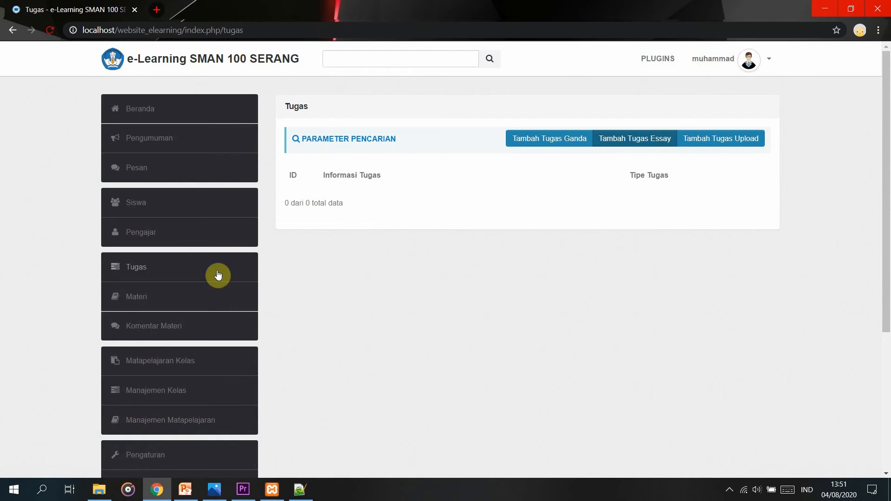
{"action": "left_click", "coordinate": [165, 308]}
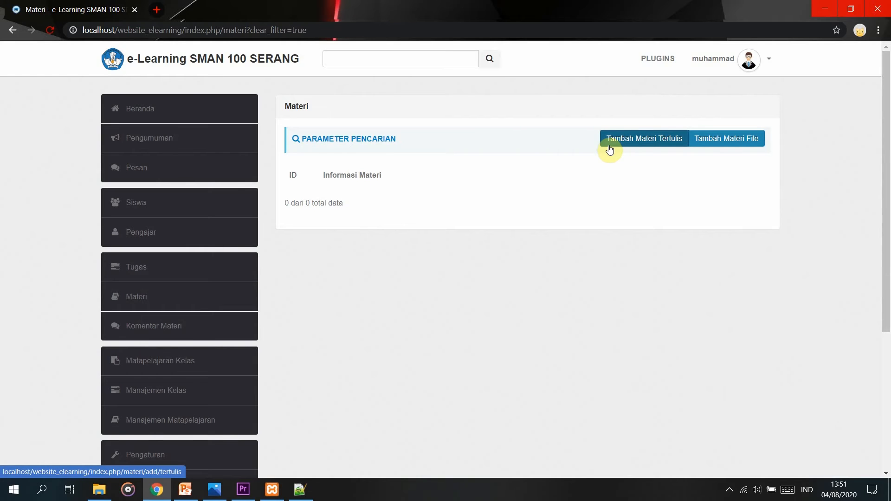
Browse the Matapelajaran choices in the Tambah Materi File form, then return to Materi without saving.
{"action": "left_click", "coordinate": [711, 134]}
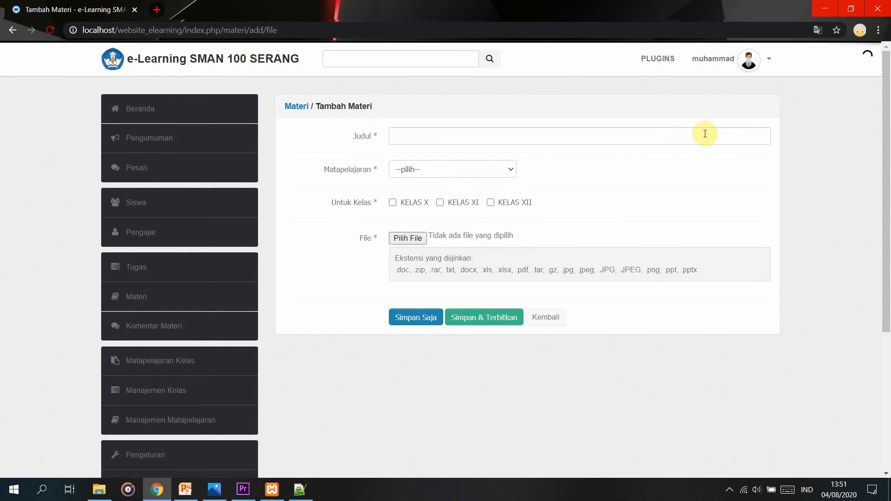
{"action": "left_click", "coordinate": [476, 170]}
{"action": "left_click", "coordinate": [595, 222]}
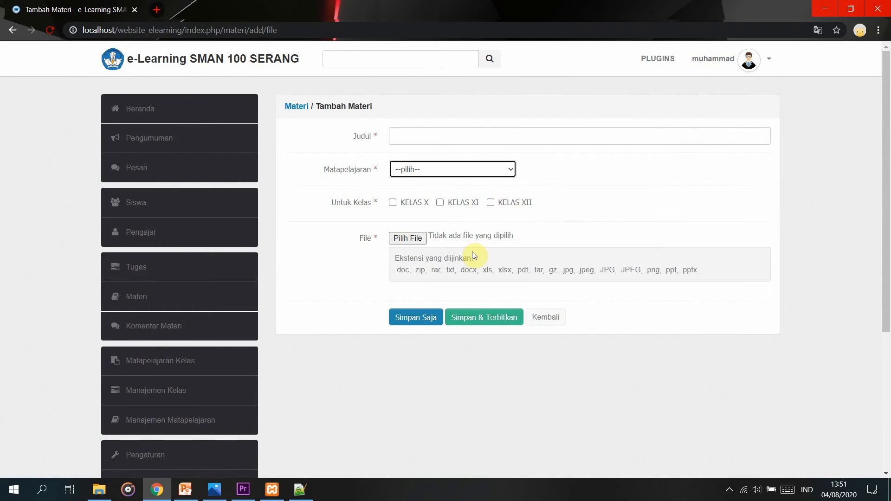
{"action": "left_click", "coordinate": [459, 171]}
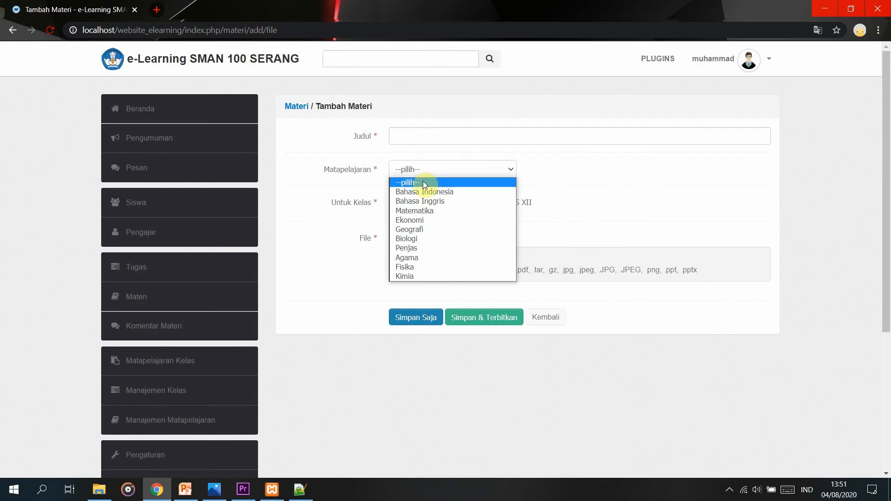
{"action": "left_click", "coordinate": [580, 167]}
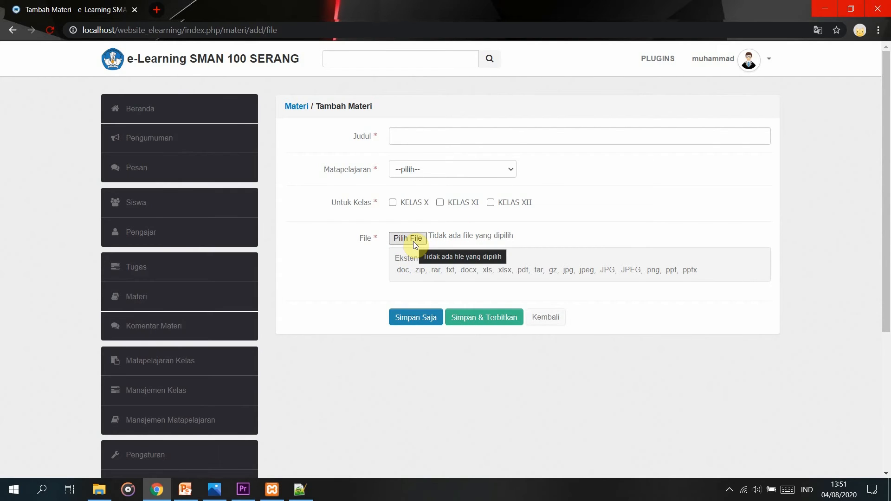
{"action": "left_click", "coordinate": [545, 320]}
Show the Komentar Materi page with 10 entries per page.
{"action": "left_click", "coordinate": [187, 330]}
{"action": "left_click", "coordinate": [347, 166]}
{"action": "left_click", "coordinate": [432, 207]}
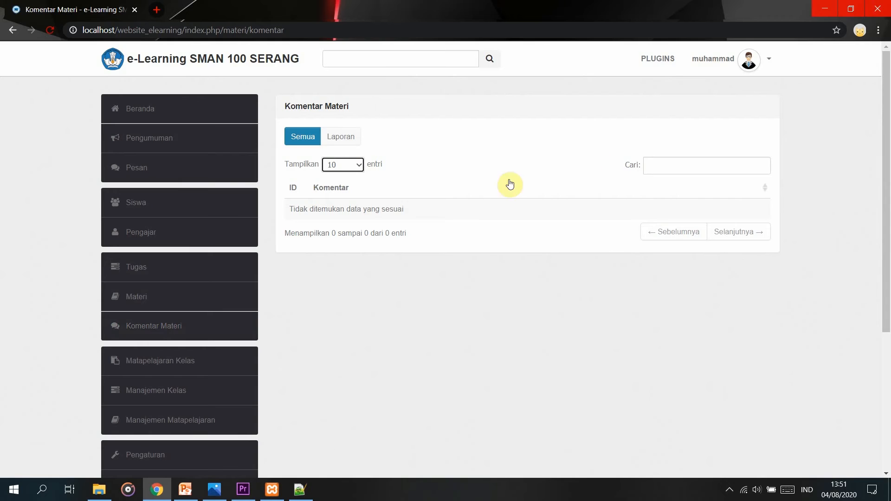
On Matapelajaran Kelas, view the subjects assigned to KELAS X - A, then return to the class list.
{"action": "scroll", "coordinate": [371, 251], "scroll_direction": "down", "scroll_amount": 2}
{"action": "scroll", "coordinate": [511, 195], "scroll_direction": "up", "scroll_amount": 2}
{"action": "scroll", "coordinate": [385, 263], "scroll_direction": "down", "scroll_amount": 1}
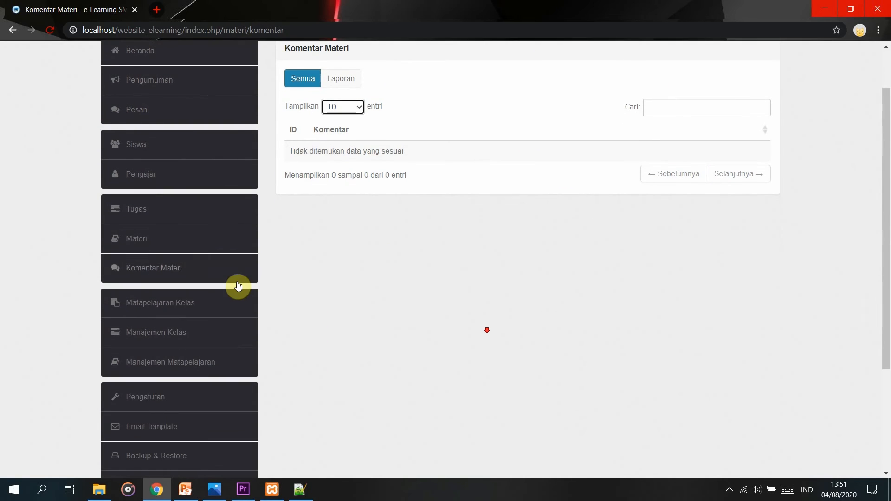
{"action": "left_click", "coordinate": [207, 302]}
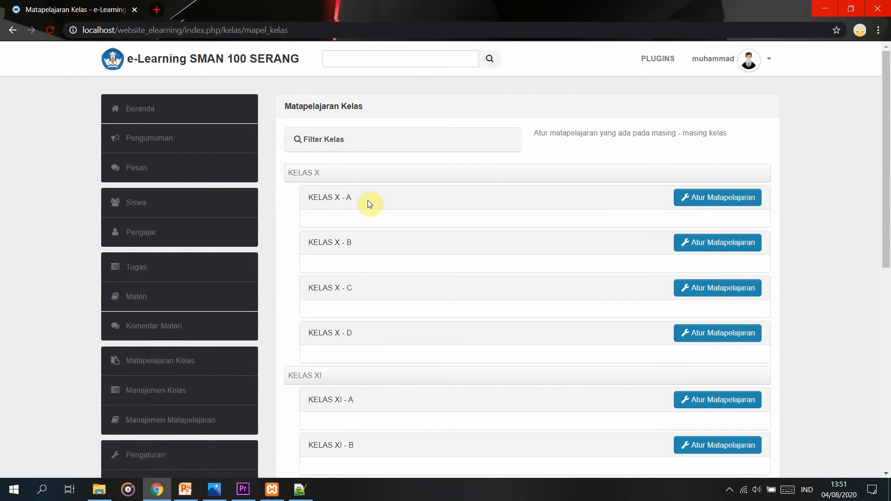
{"action": "left_click", "coordinate": [717, 204]}
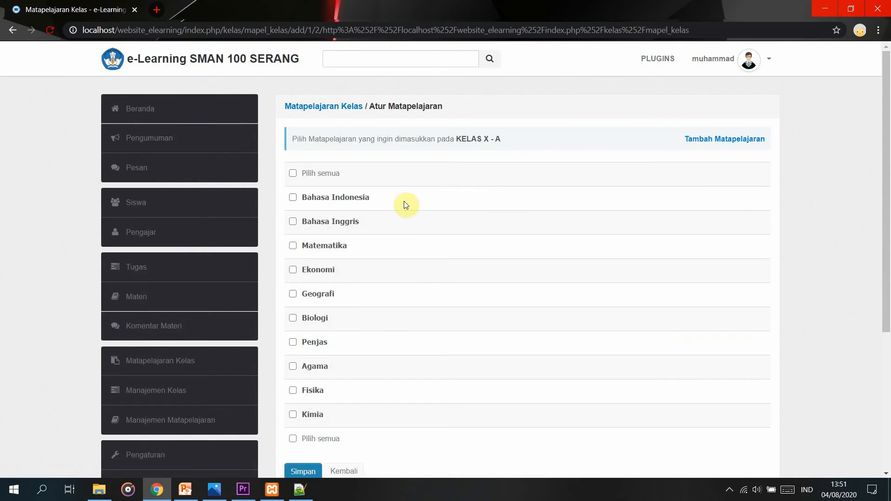
{"action": "scroll", "coordinate": [404, 203], "scroll_direction": "down", "scroll_amount": 1}
{"action": "double_click", "coordinate": [319, 139]}
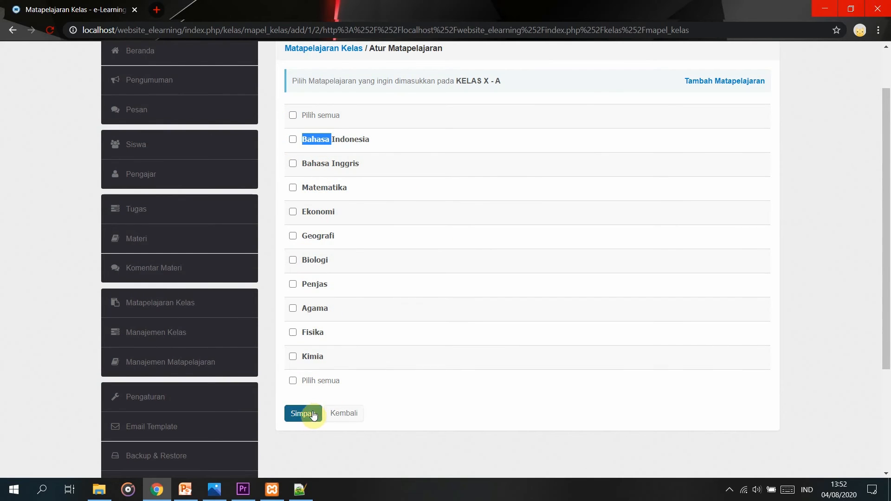
{"action": "left_click", "coordinate": [355, 413]}
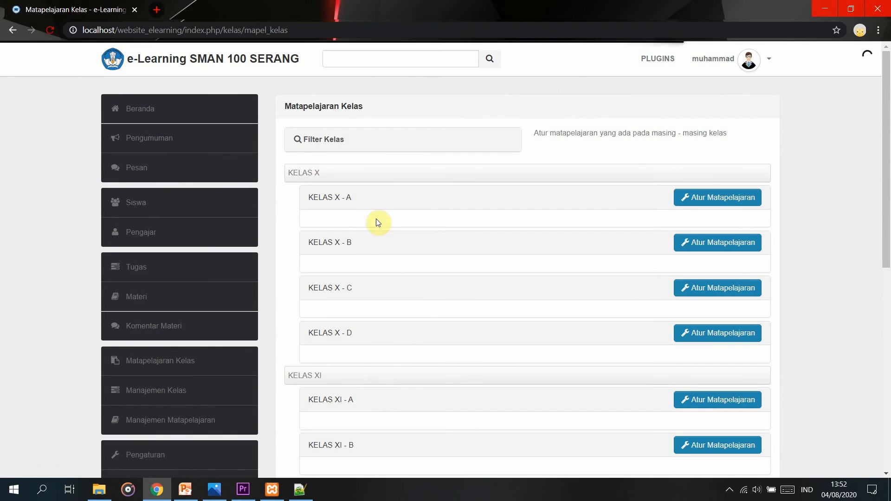
Scroll the class list from KELAS X - A through KELAS XII, then go to Manajemen Kelas.
{"action": "scroll", "coordinate": [354, 338], "scroll_direction": "down", "scroll_amount": 3}
{"action": "scroll", "coordinate": [374, 346], "scroll_direction": "down", "scroll_amount": 1}
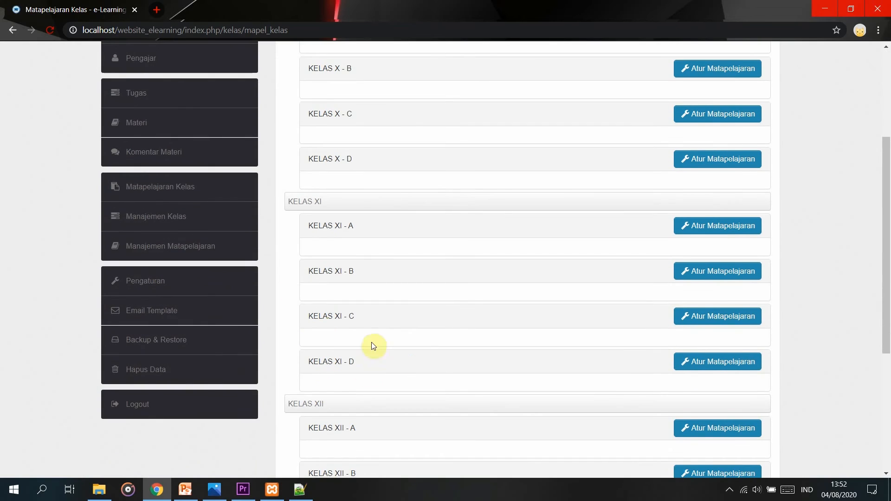
{"action": "scroll", "coordinate": [284, 290], "scroll_direction": "up", "scroll_amount": 1}
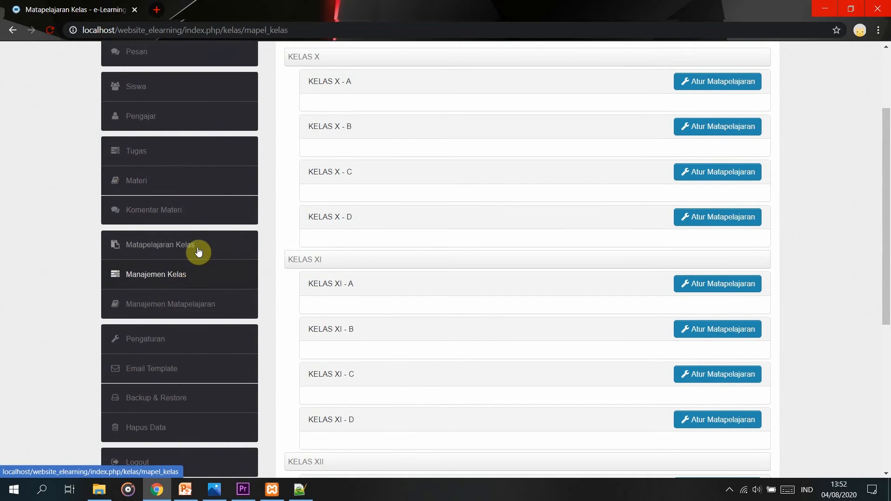
{"action": "left_click", "coordinate": [198, 277]}
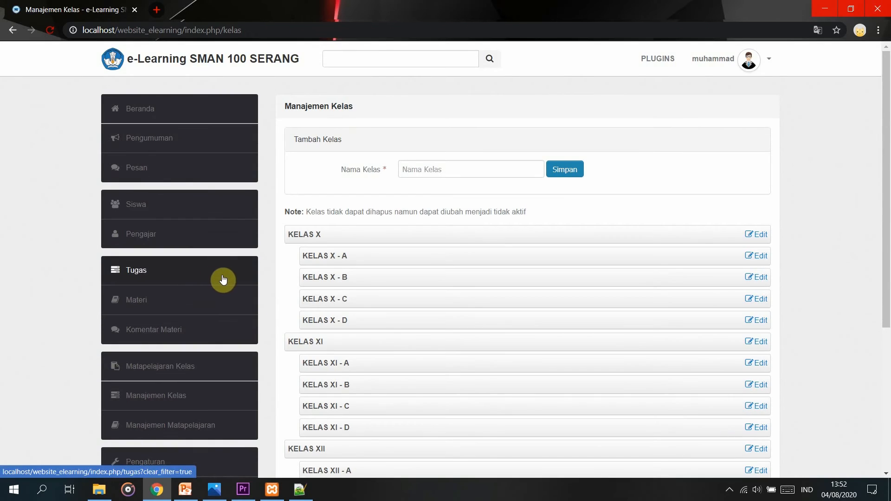
Focus the Nama Kelas box on Manajemen Kelas, then list the ten subjects on Manajemen Matapelajaran.
{"action": "scroll", "coordinate": [331, 233], "scroll_direction": "down", "scroll_amount": 1}
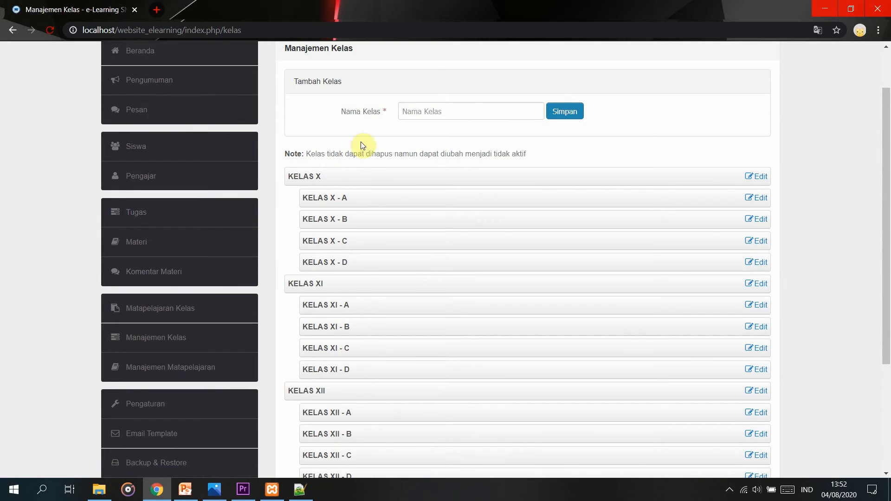
{"action": "left_click", "coordinate": [473, 112]}
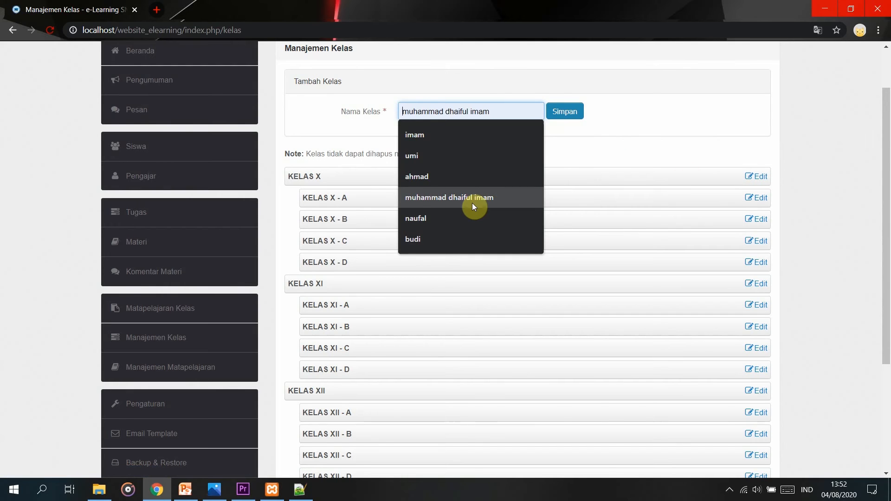
{"action": "left_click", "coordinate": [220, 373]}
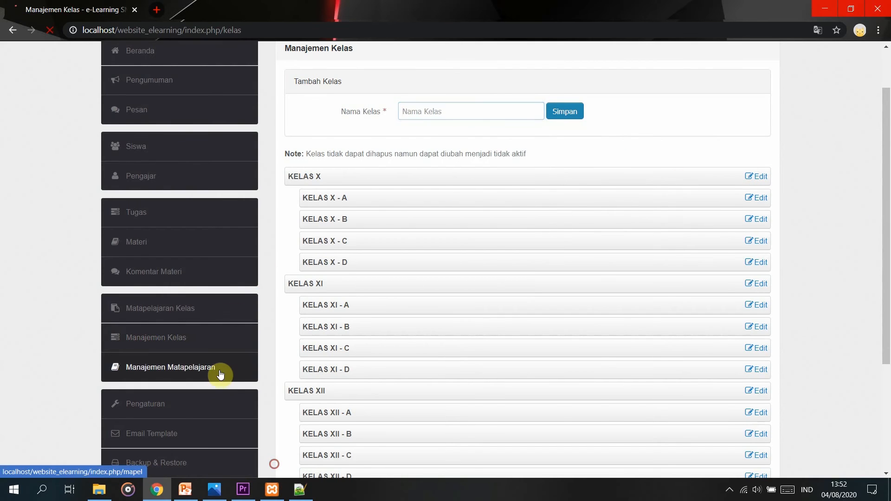
{"action": "scroll", "coordinate": [223, 371], "scroll_direction": "down", "scroll_amount": 1}
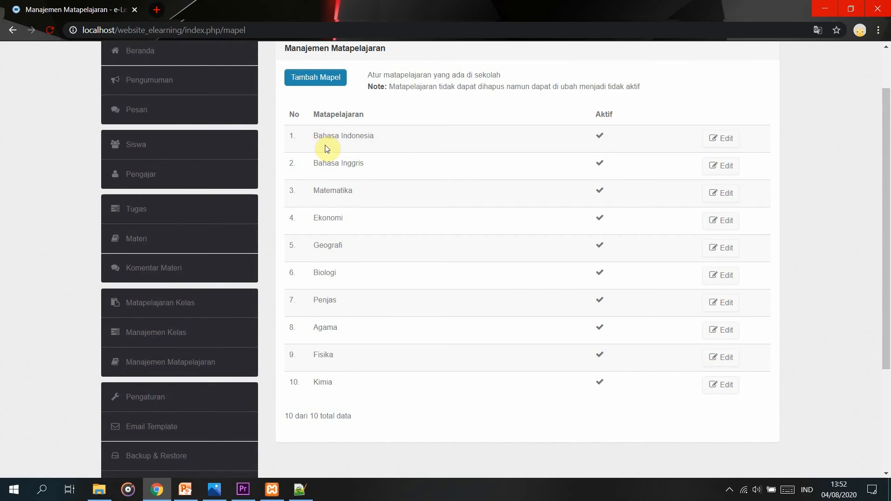
{"action": "left_click", "coordinate": [707, 143]}
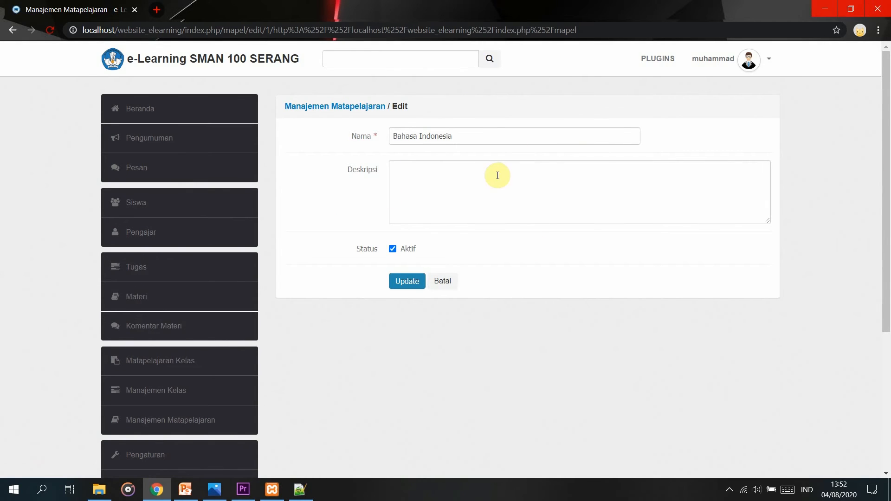
{"action": "left_click", "coordinate": [482, 135]}
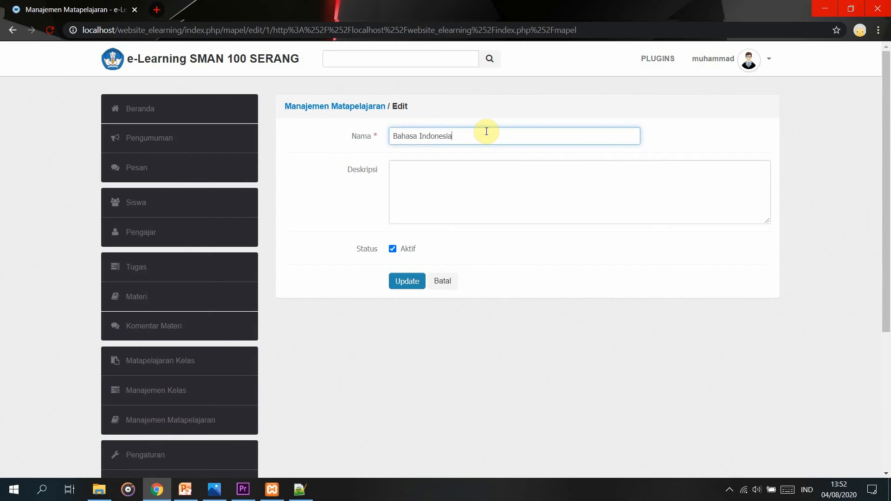
{"action": "left_click", "coordinate": [438, 175]}
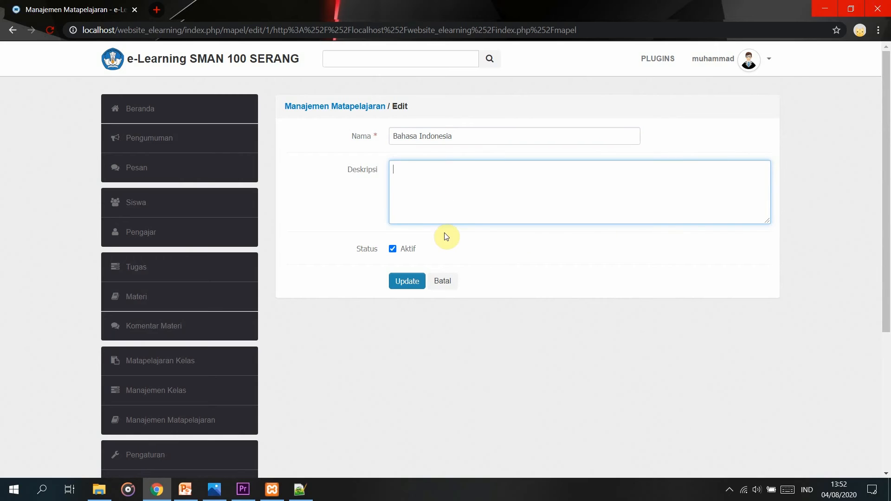
{"action": "left_click", "coordinate": [439, 277]}
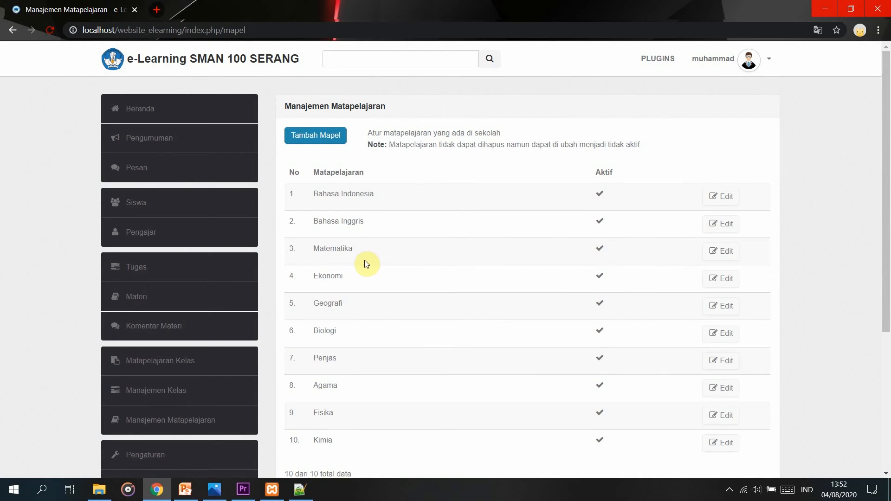
{"action": "scroll", "coordinate": [185, 433], "scroll_direction": "down", "scroll_amount": 3}
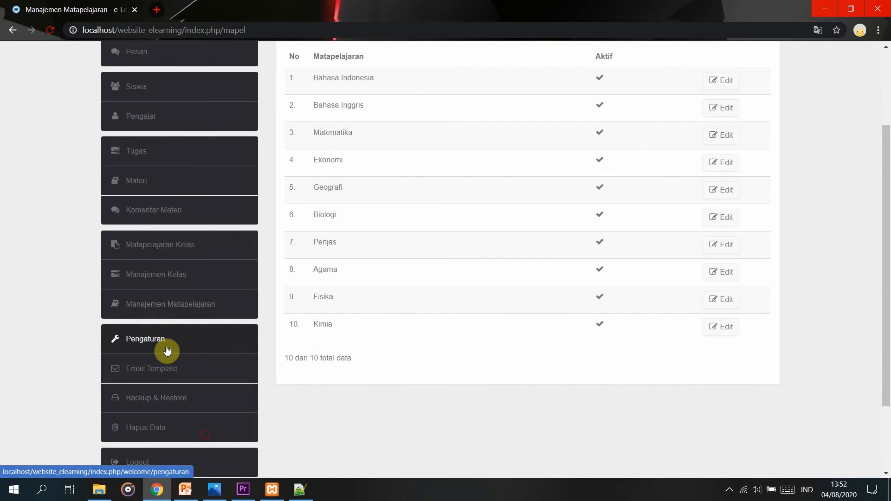
{"action": "scroll", "coordinate": [241, 353], "scroll_direction": "up", "scroll_amount": 3}
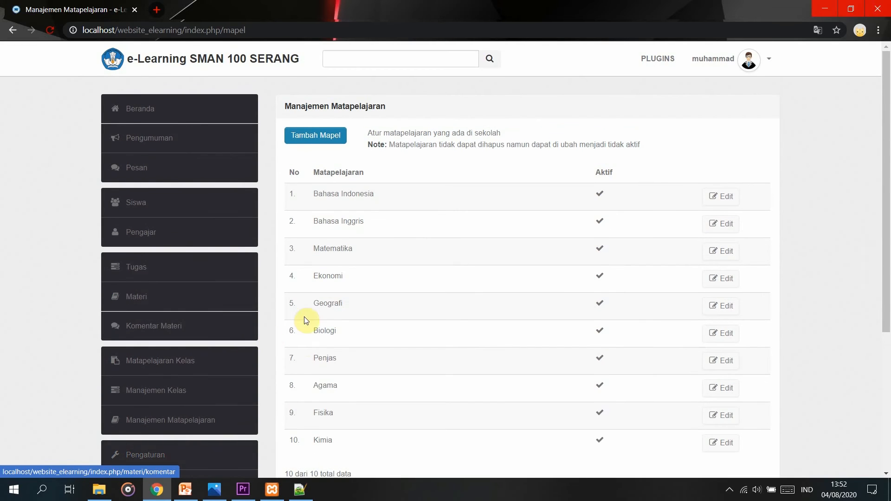
{"action": "scroll", "coordinate": [384, 428], "scroll_direction": "down", "scroll_amount": 2}
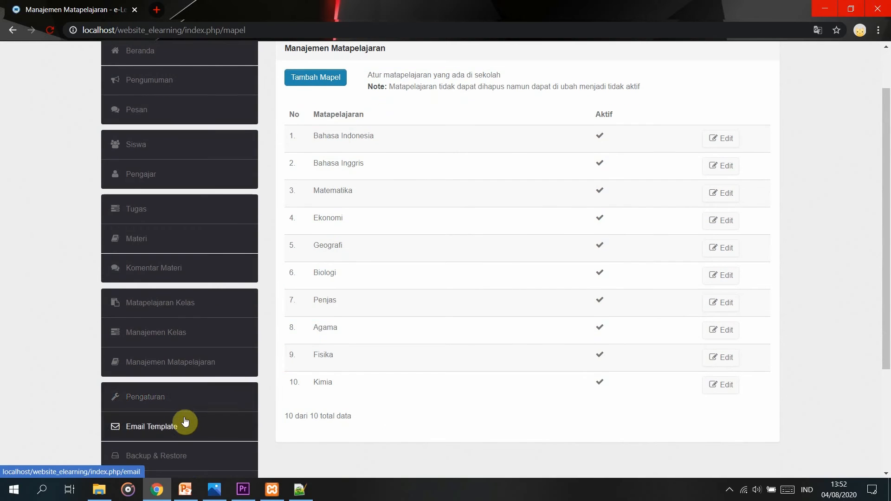
Show the Pengaturan page with the school name, address, phone and Pending registrations.
{"action": "left_click", "coordinate": [189, 404]}
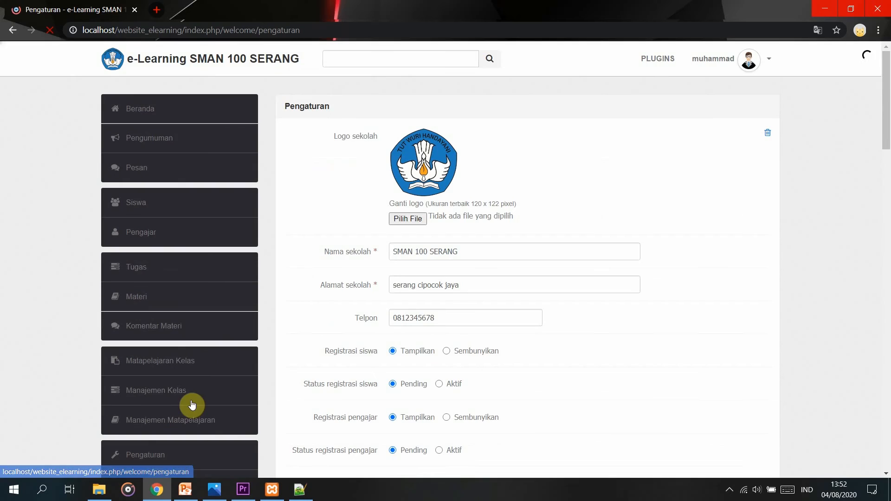
{"action": "scroll", "coordinate": [213, 397], "scroll_direction": "down", "scroll_amount": 1}
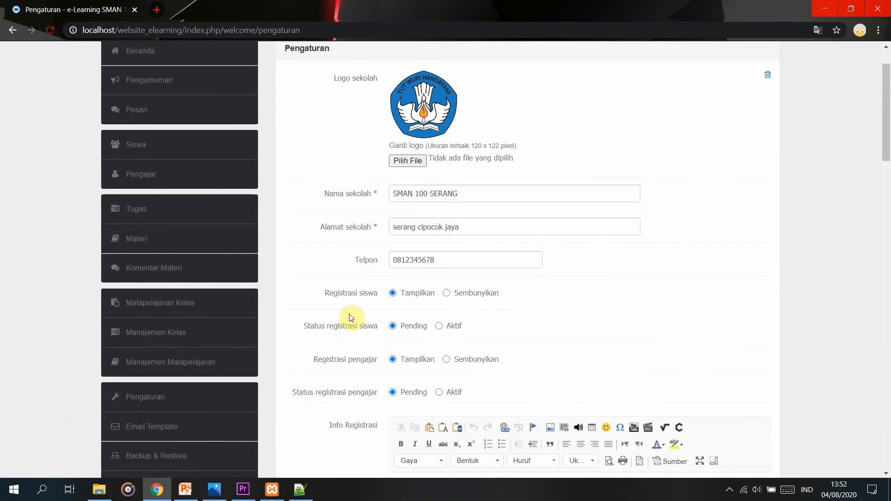
{"action": "scroll", "coordinate": [482, 116], "scroll_direction": "up", "scroll_amount": 1}
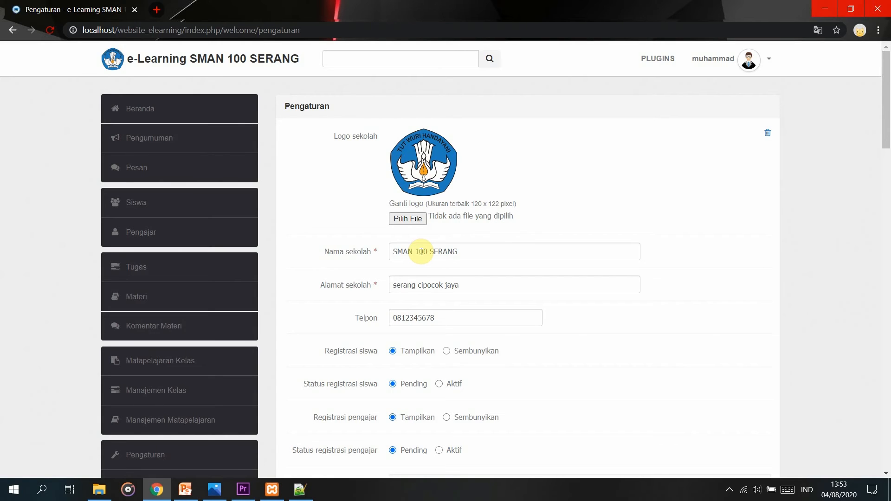
Inspect the Alamat sekolah, Telpon and Info Registrasi fields without changing them.
{"action": "left_click", "coordinate": [457, 285]}
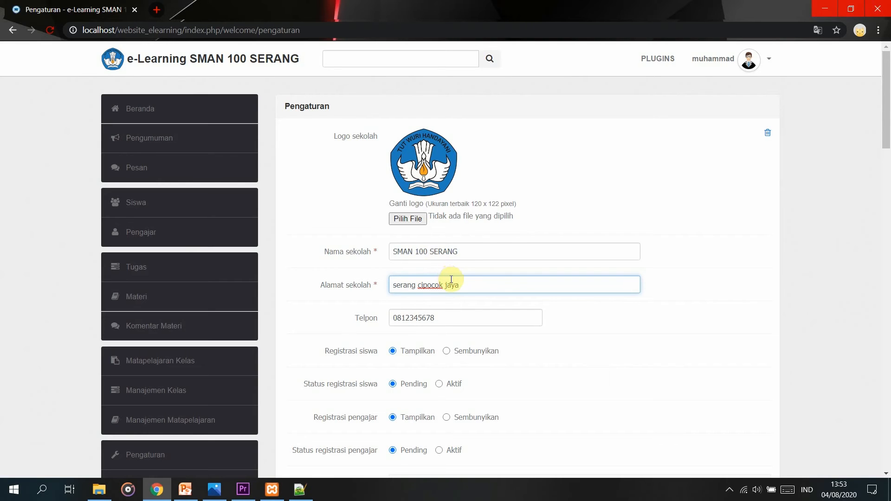
{"action": "left_click", "coordinate": [583, 407]}
{"action": "left_click", "coordinate": [453, 321]}
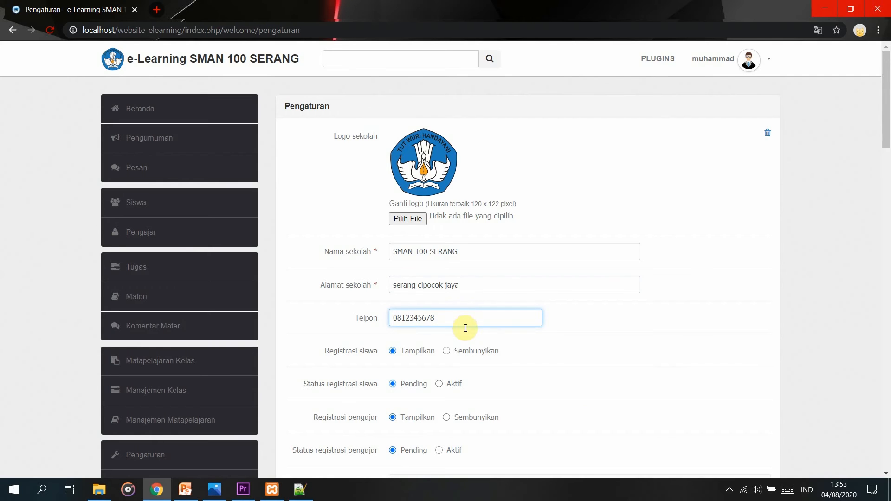
{"action": "scroll", "coordinate": [452, 322], "scroll_direction": "down", "scroll_amount": 6}
{"action": "left_click", "coordinate": [544, 315]}
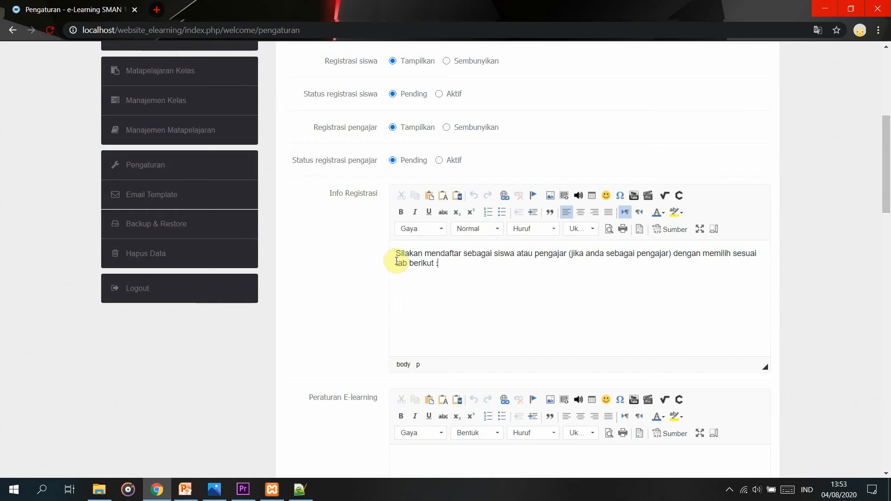
{"action": "scroll", "coordinate": [607, 363], "scroll_direction": "down", "scroll_amount": 2}
{"action": "scroll", "coordinate": [607, 363], "scroll_direction": "down", "scroll_amount": 3}
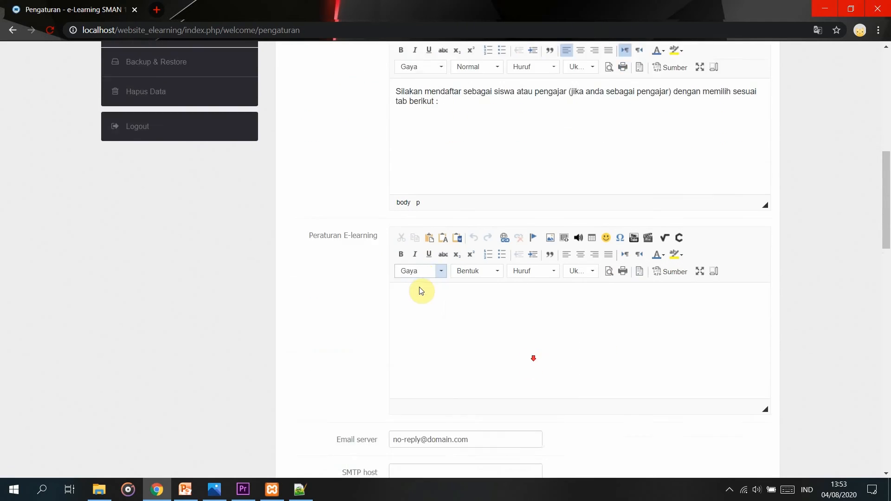
{"action": "scroll", "coordinate": [458, 291], "scroll_direction": "down", "scroll_amount": 1}
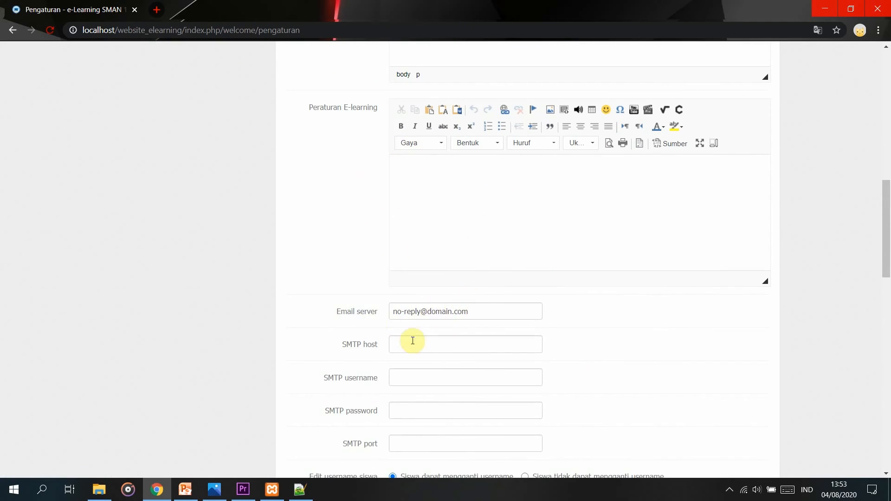
{"action": "scroll", "coordinate": [412, 340], "scroll_direction": "down", "scroll_amount": 4}
{"action": "scroll", "coordinate": [443, 320], "scroll_direction": "down", "scroll_amount": 2}
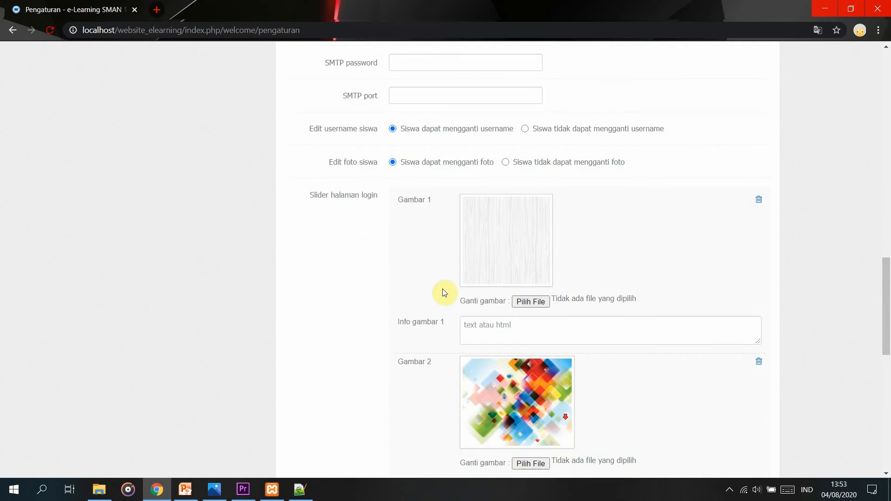
{"action": "scroll", "coordinate": [355, 331], "scroll_direction": "down", "scroll_amount": 2}
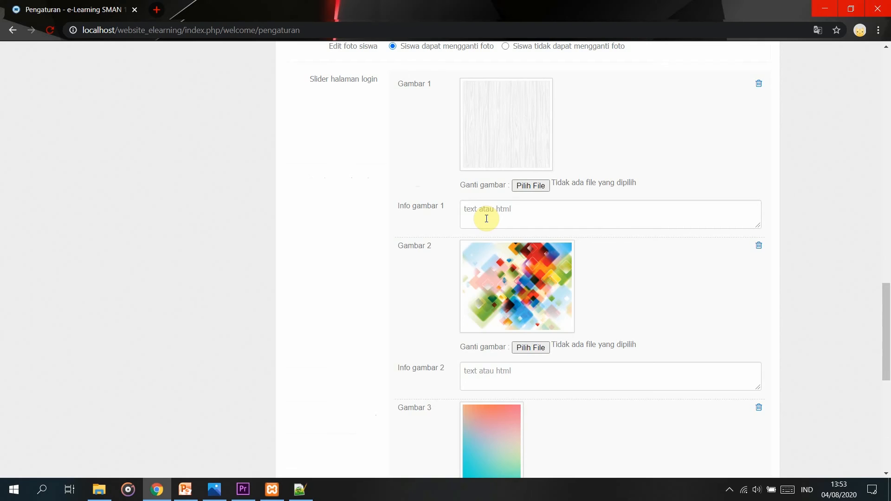
{"action": "scroll", "coordinate": [486, 218], "scroll_direction": "up", "scroll_amount": 15}
{"action": "scroll", "coordinate": [641, 329], "scroll_direction": "down", "scroll_amount": 15}
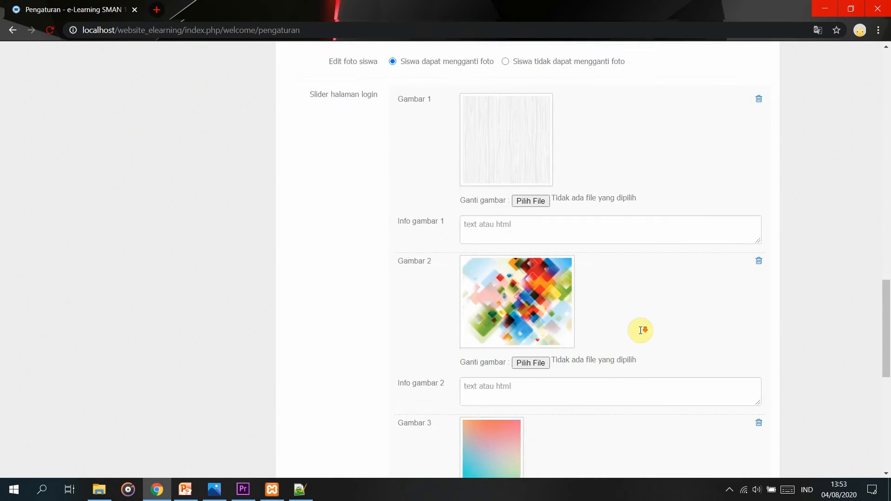
{"action": "scroll", "coordinate": [640, 330], "scroll_direction": "down", "scroll_amount": 9}
{"action": "scroll", "coordinate": [692, 302], "scroll_direction": "up", "scroll_amount": 2}
{"action": "scroll", "coordinate": [698, 315], "scroll_direction": "down", "scroll_amount": 1}
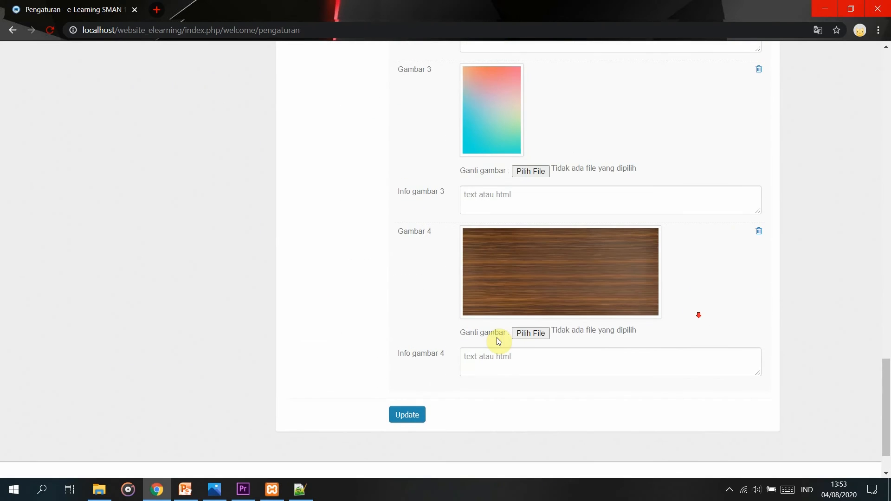
{"action": "scroll", "coordinate": [442, 360], "scroll_direction": "up", "scroll_amount": 1}
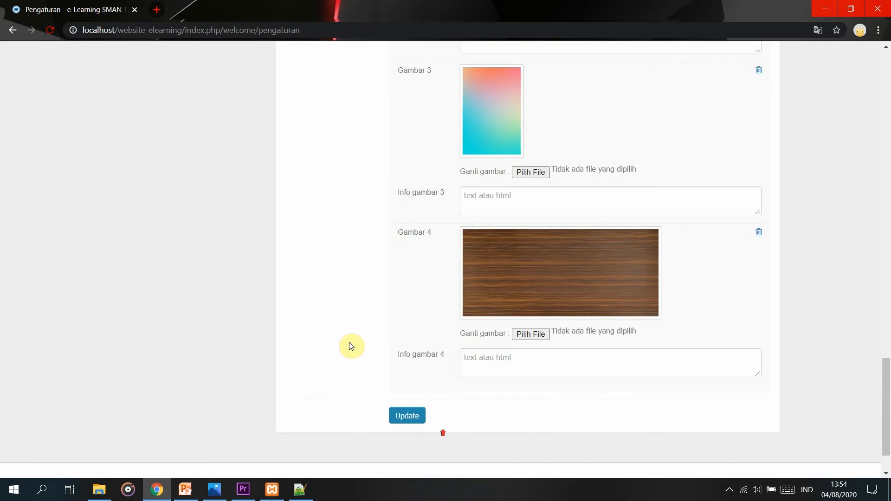
{"action": "scroll", "coordinate": [440, 430], "scroll_direction": "up", "scroll_amount": 18}
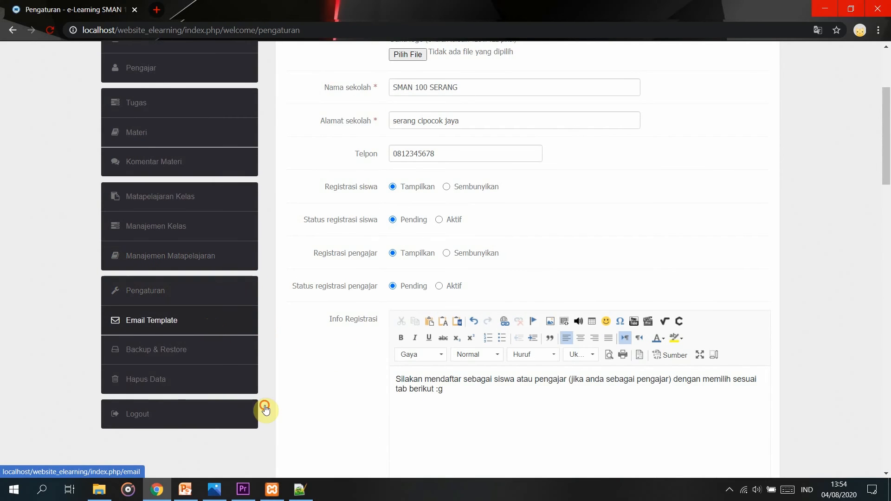
Look through the Email Template list, then show the Backup & Restore Database instructions.
{"action": "left_click", "coordinate": [207, 320]}
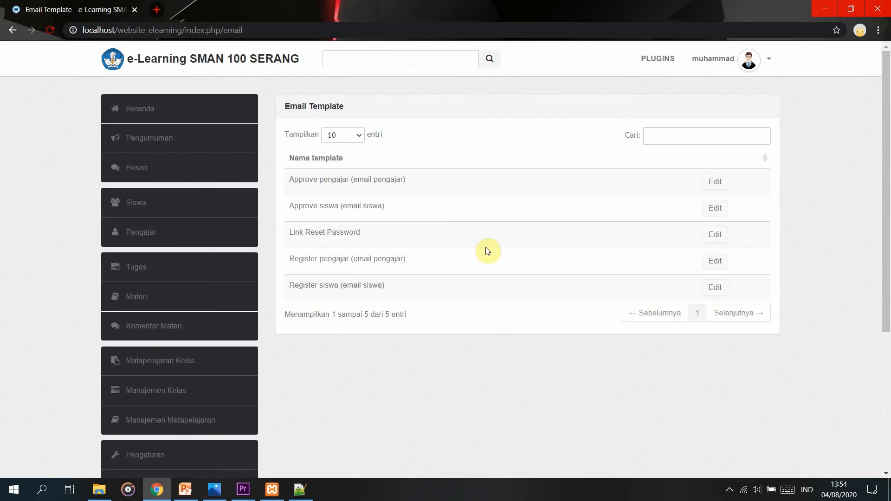
{"action": "scroll", "coordinate": [308, 347], "scroll_direction": "down", "scroll_amount": 1}
{"action": "scroll", "coordinate": [308, 347], "scroll_direction": "down", "scroll_amount": 2}
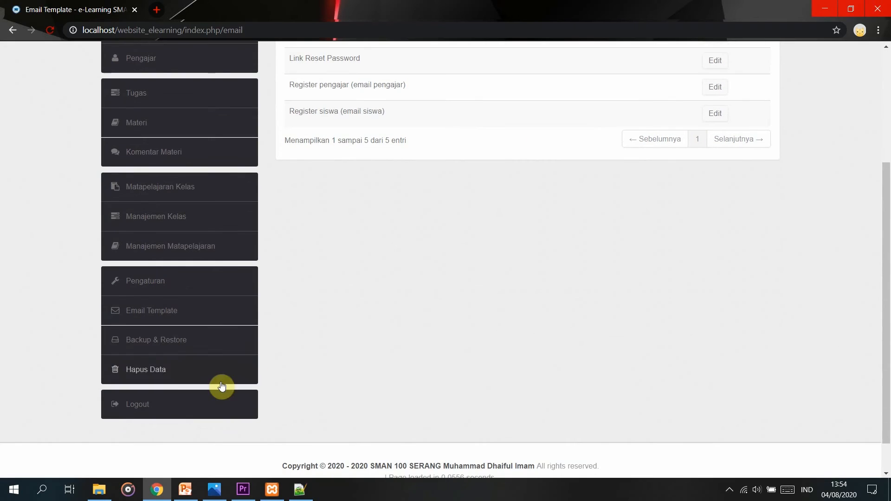
{"action": "left_click", "coordinate": [172, 343]}
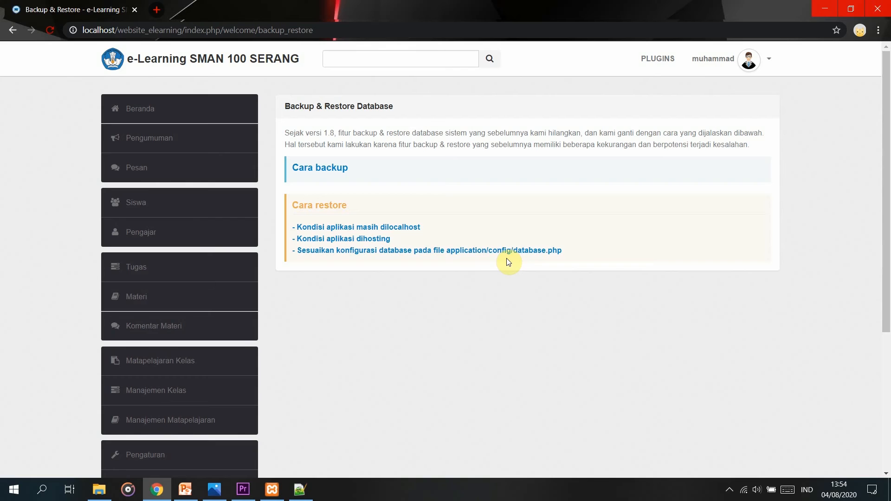
Show the Hapus Data page with its empty student, teacher and task ID fields.
{"action": "scroll", "coordinate": [318, 343], "scroll_direction": "down", "scroll_amount": 2}
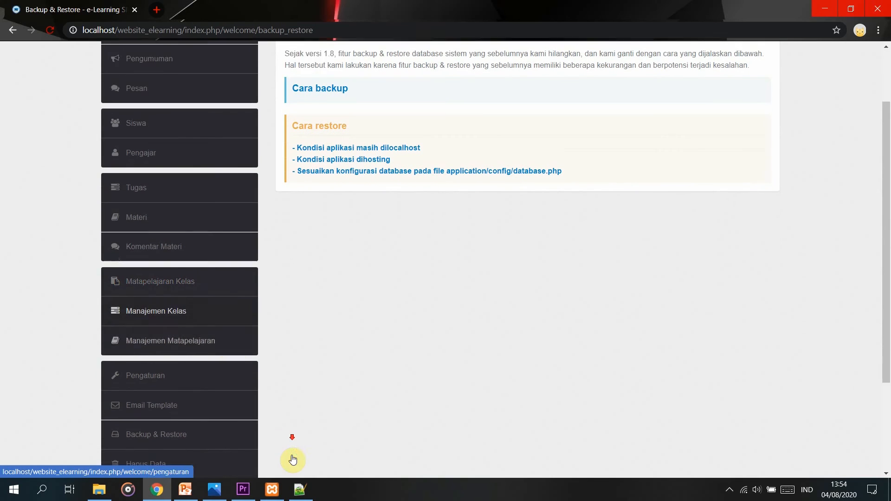
{"action": "scroll", "coordinate": [292, 460], "scroll_direction": "down", "scroll_amount": 2}
{"action": "left_click", "coordinate": [205, 384]}
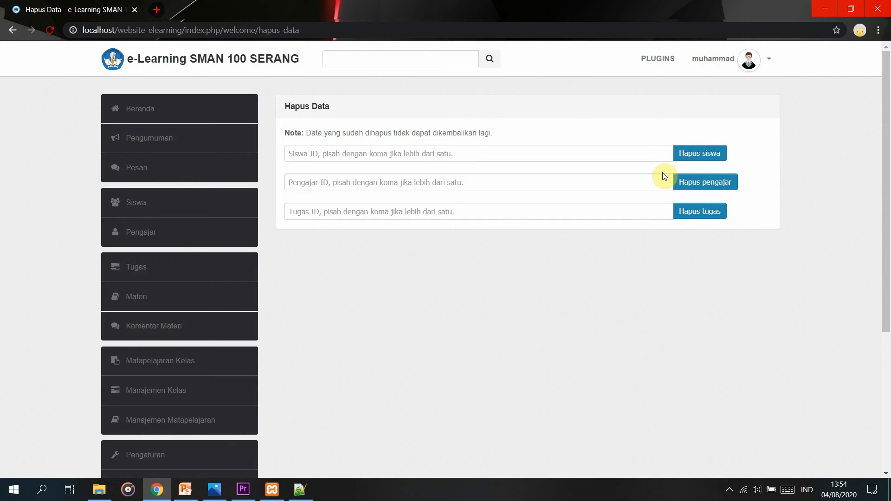
{"action": "scroll", "coordinate": [583, 143], "scroll_direction": "down", "scroll_amount": 3}
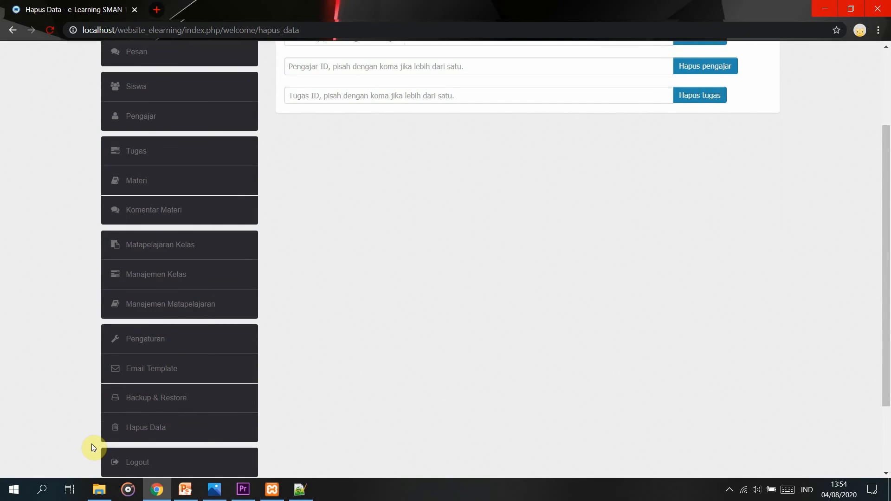
{"action": "scroll", "coordinate": [134, 432], "scroll_direction": "down", "scroll_amount": 1}
{"action": "scroll", "coordinate": [158, 395], "scroll_direction": "up", "scroll_amount": 4}
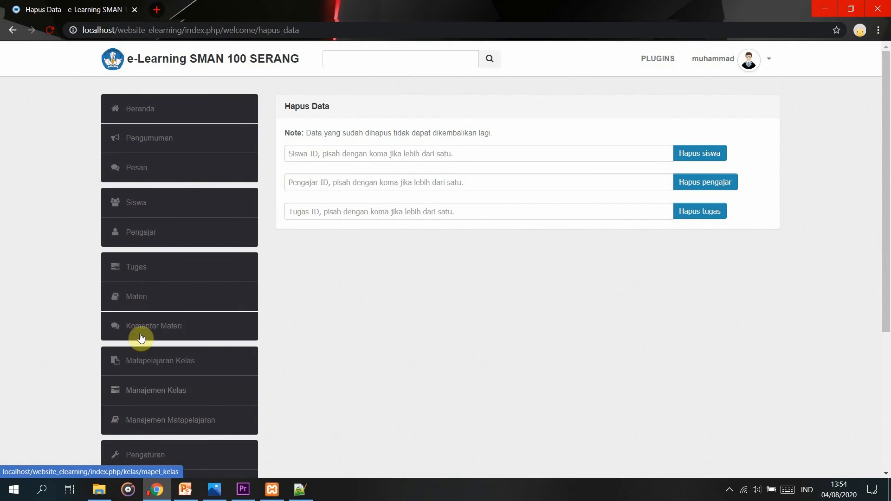
Return to the Beranda dashboard and log out of the admin account.
{"action": "left_click", "coordinate": [146, 117]}
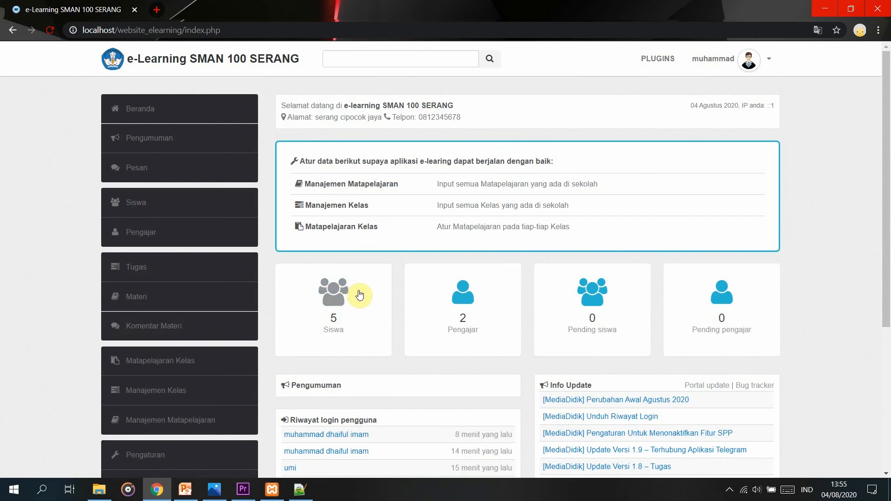
{"action": "scroll", "coordinate": [516, 278], "scroll_direction": "down", "scroll_amount": 2}
{"action": "scroll", "coordinate": [515, 278], "scroll_direction": "down", "scroll_amount": 3}
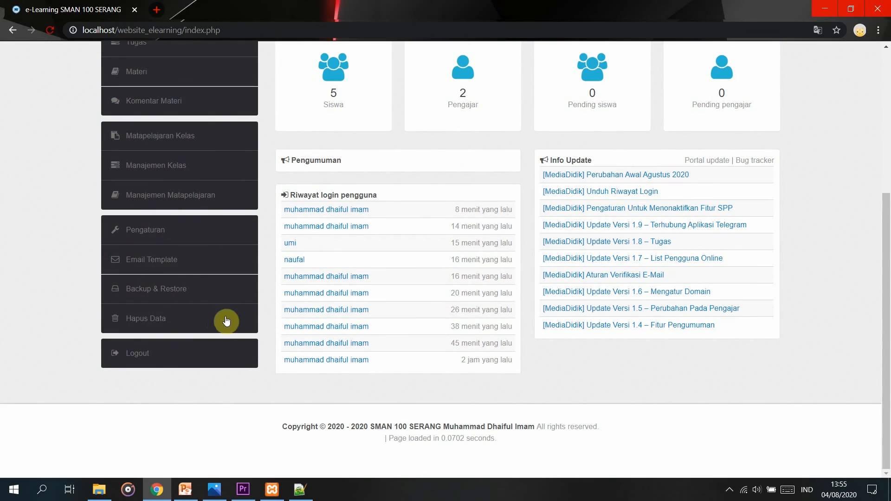
{"action": "left_click", "coordinate": [209, 351]}
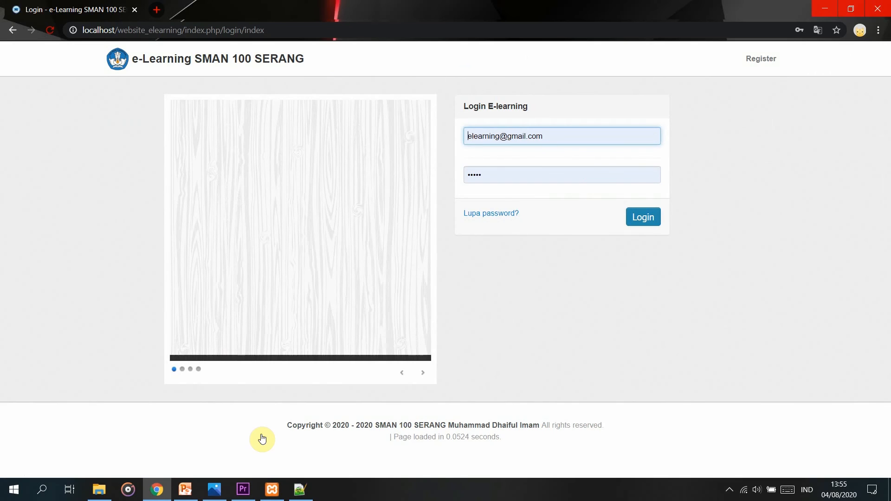
Replace the autofilled credentials with the teacher's email and password, log in, and dismiss the browser warning.
{"action": "left_click", "coordinate": [627, 139]}
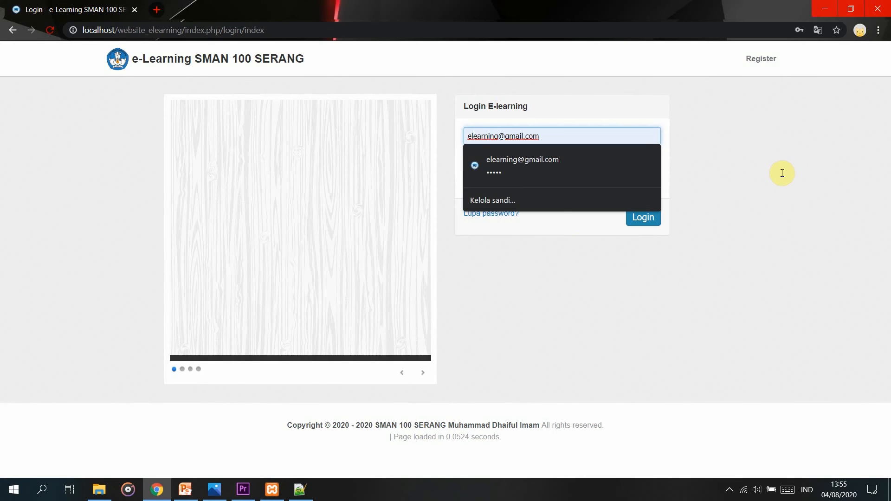
{"action": "key", "text": "BackSpace"}
{"action": "key", "text": "BackSpace"}
{"action": "key", "text": "BackSpace"}
{"action": "key", "text": "BackSpace"}
{"action": "key", "text": "BackSpace"}
{"action": "key", "text": "BackSpace"}
{"action": "key", "text": "BackSpace"}
{"action": "key", "text": "BackSpace"}
{"action": "key", "text": "BackSpace"}
{"action": "key", "text": "BackSpace"}
{"action": "key", "text": "BackSpace"}
{"action": "key", "text": "BackSpace"}
{"action": "key", "text": "BackSpace"}
{"action": "key", "text": "BackSpace"}
{"action": "key", "text": "BackSpace"}
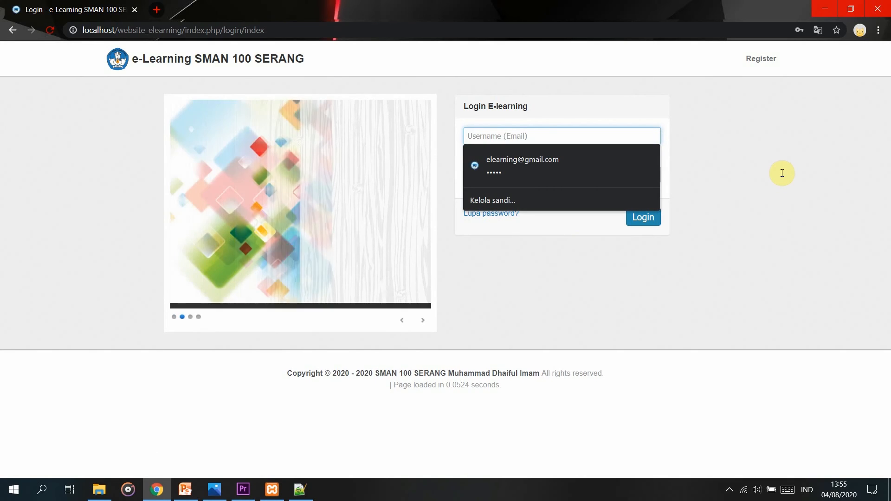
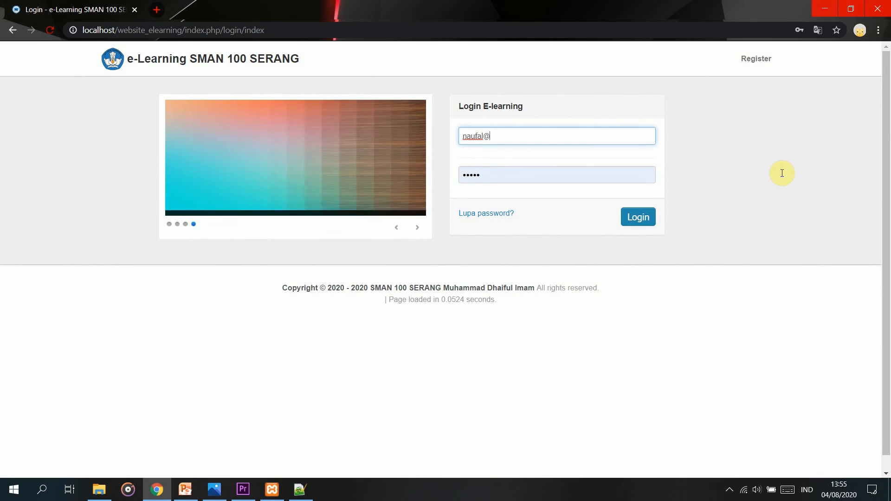
{"action": "left_click", "coordinate": [604, 175]}
{"action": "key", "text": "BackSpace"}
{"action": "key", "text": "BackSpace"}
{"action": "key", "text": "BackSpace"}
{"action": "key", "text": "BackSpace"}
{"action": "key", "text": "BackSpace"}
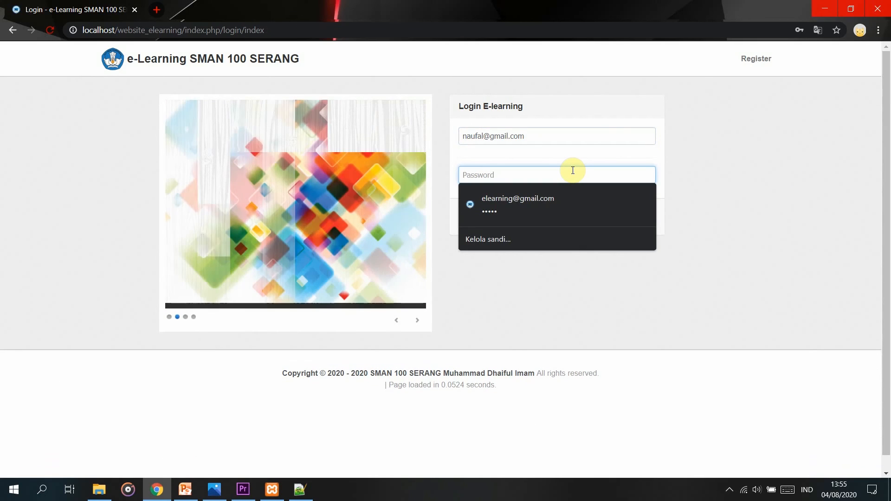
{"action": "type", "text": "1"}
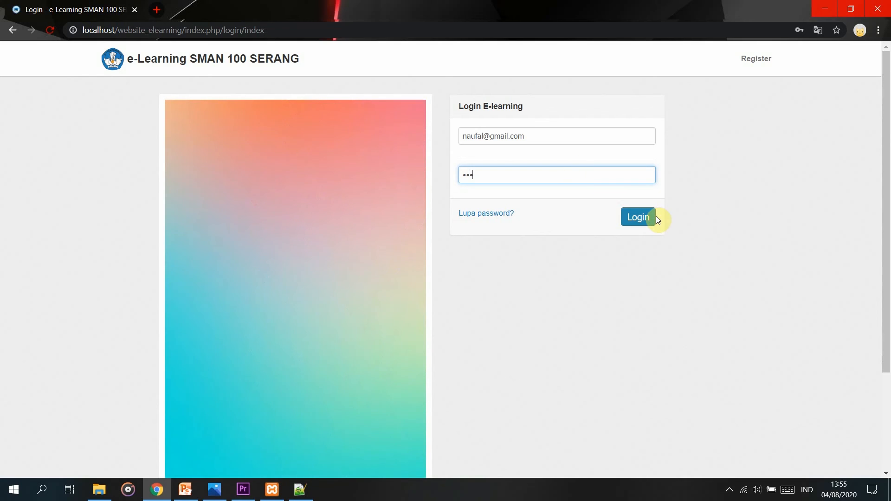
{"action": "left_click", "coordinate": [654, 217]}
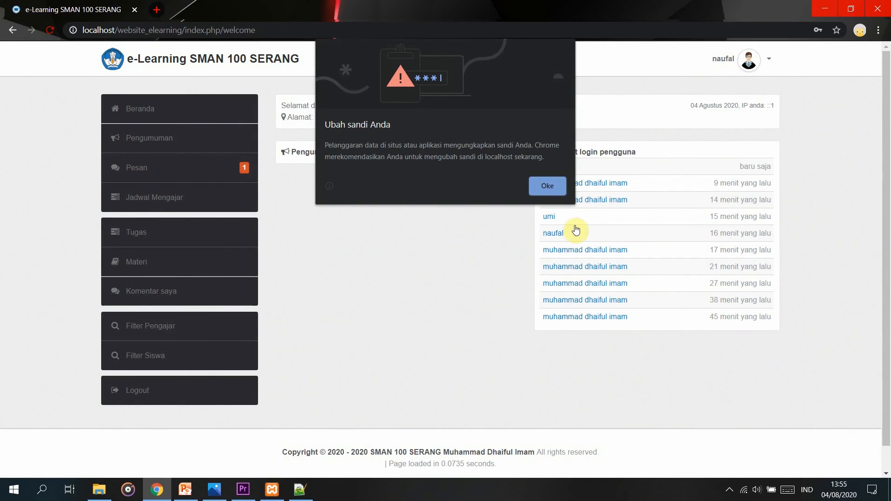
{"action": "left_click", "coordinate": [555, 190]}
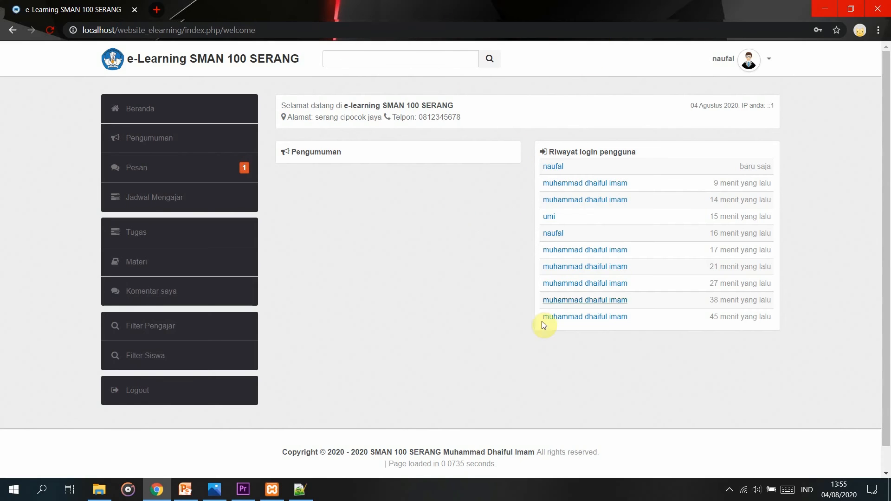
Check the teacher's empty Pengumuman list, then view the Pesan inbox with its one 'asalamualaikum' message.
{"action": "left_click", "coordinate": [200, 104]}
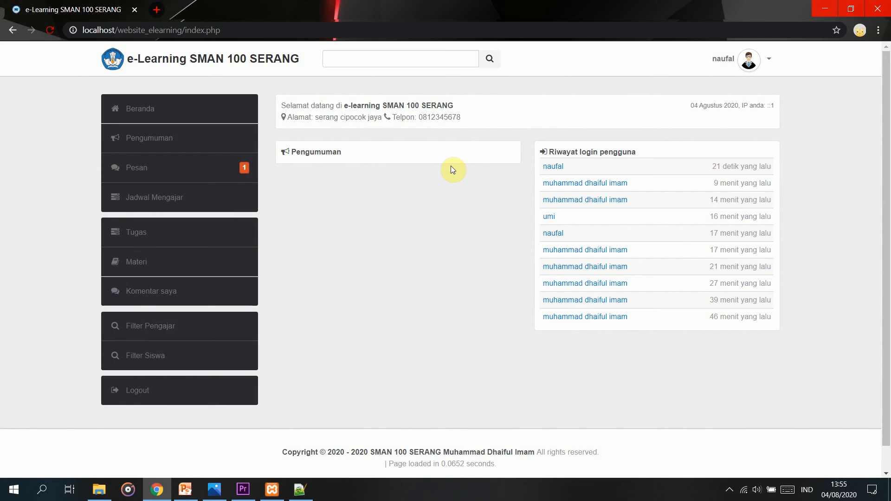
{"action": "left_click", "coordinate": [201, 134]}
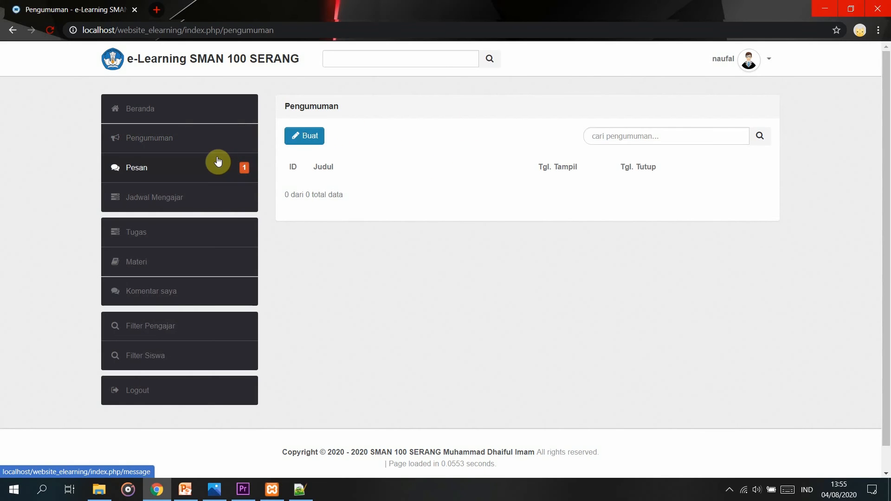
{"action": "left_click", "coordinate": [204, 170]}
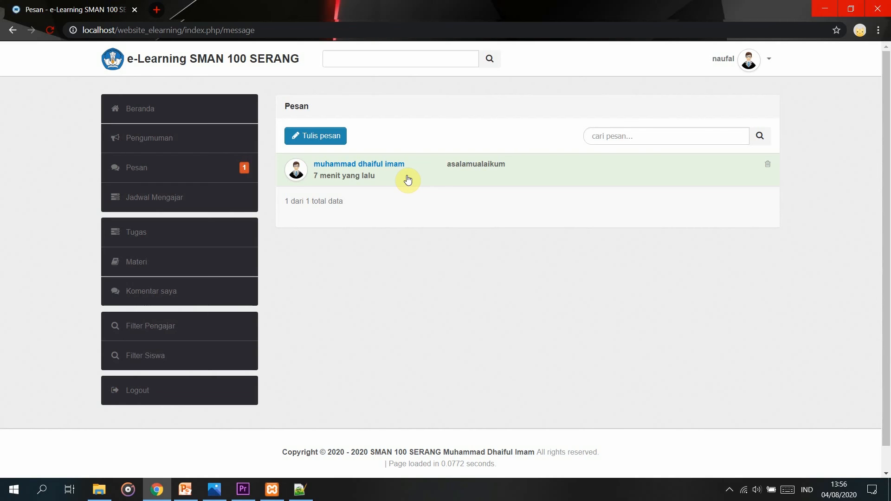
Send the admin a 'walaikumsalam' reply, then view the empty Jadwal Mengajar page.
{"action": "left_click", "coordinate": [346, 140]}
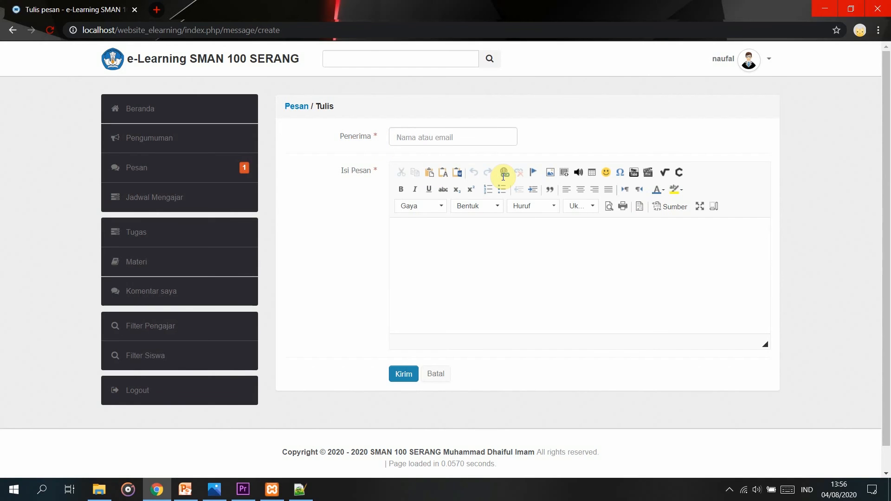
{"action": "type", "text": "dh"}
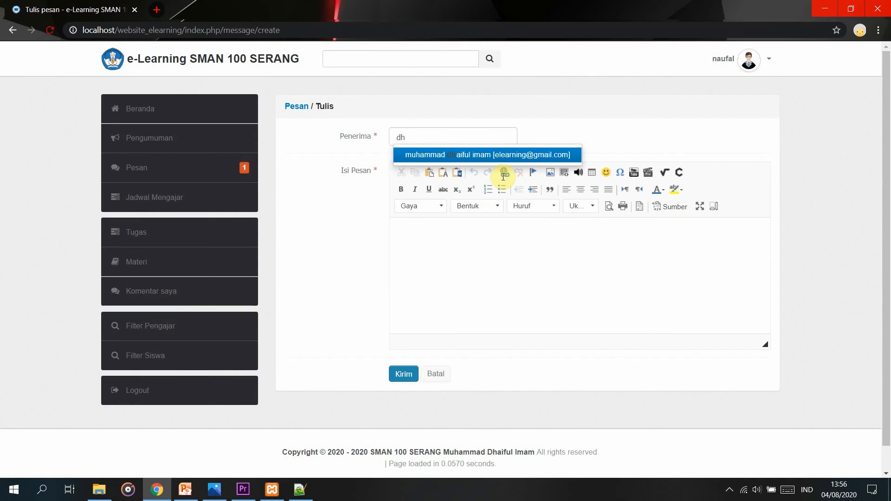
{"action": "left_click", "coordinate": [429, 154]}
{"action": "left_click", "coordinate": [432, 231]}
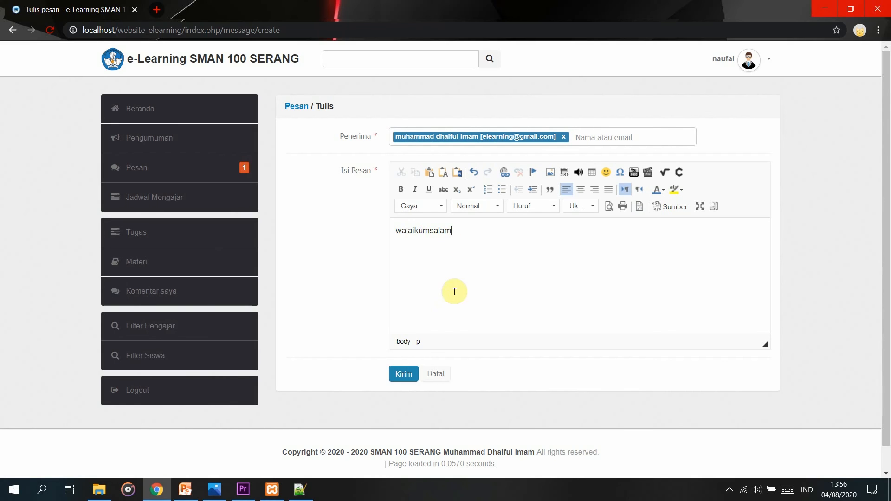
{"action": "left_click", "coordinate": [404, 374]}
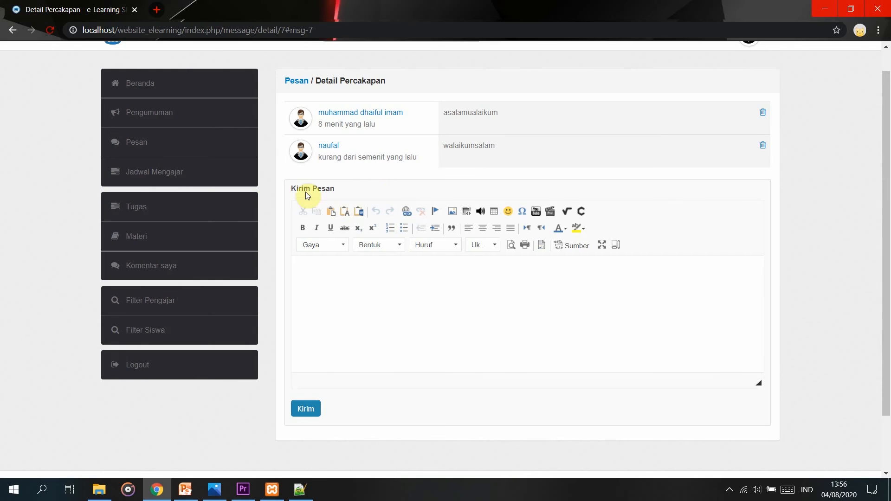
{"action": "left_click", "coordinate": [235, 180]}
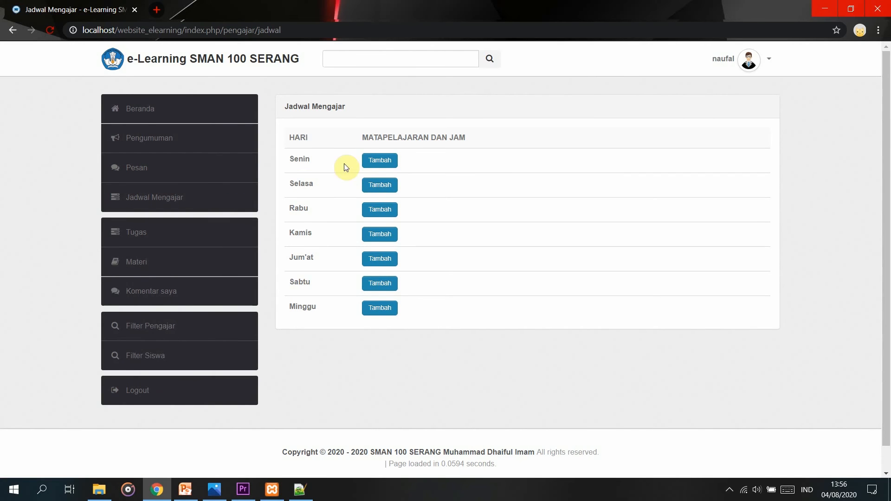
Try the Senin schedule form and the multiple-choice Tugas form, leaving both without saving.
{"action": "left_click", "coordinate": [366, 170]}
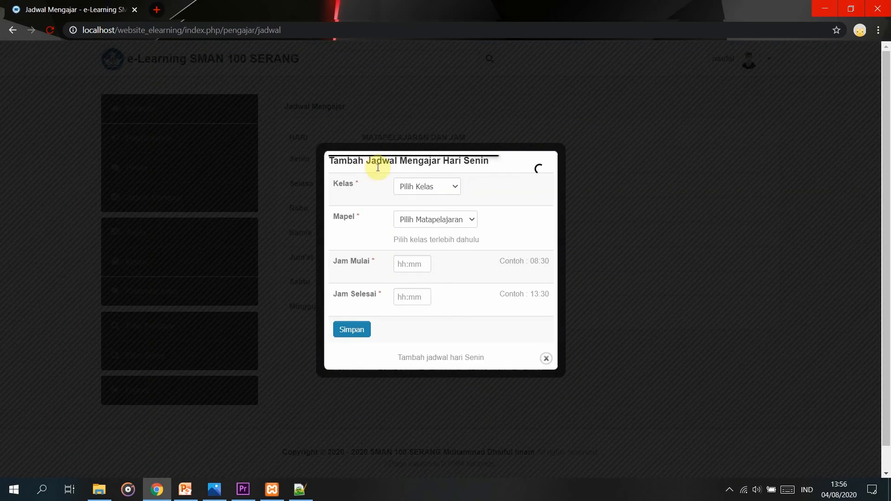
{"action": "left_click", "coordinate": [688, 452]}
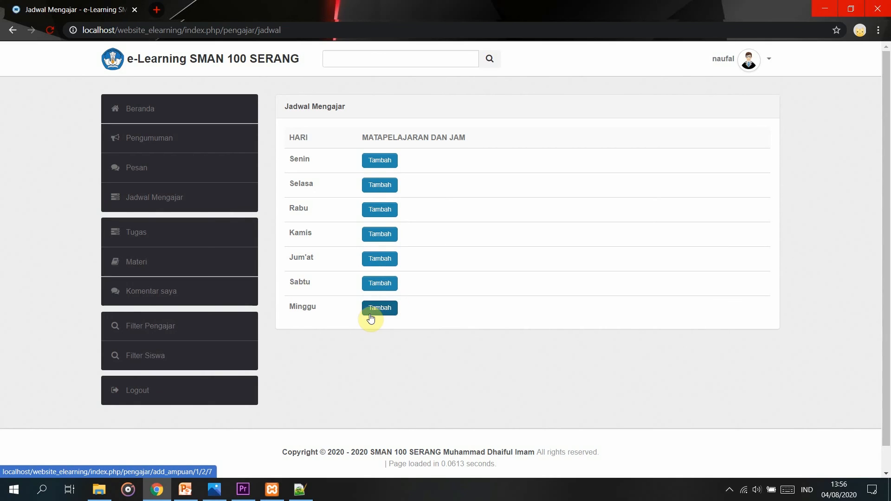
{"action": "left_click", "coordinate": [176, 233]}
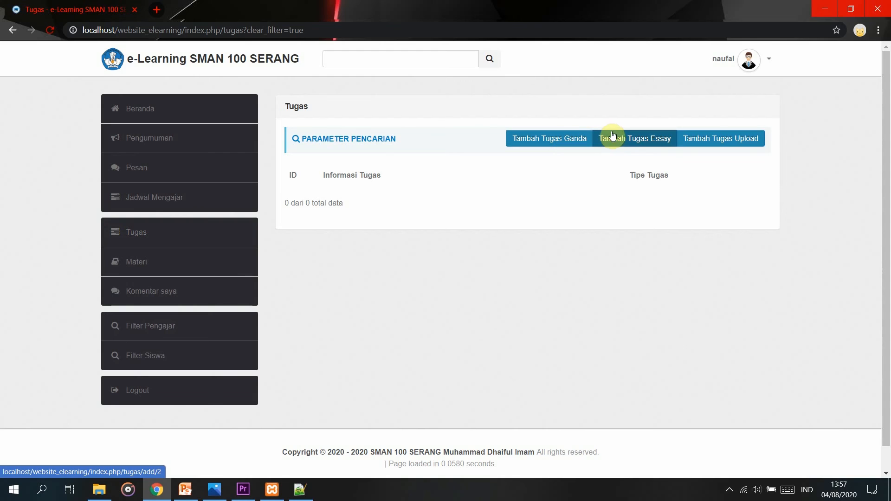
{"action": "left_click", "coordinate": [532, 141]}
{"action": "scroll", "coordinate": [407, 377], "scroll_direction": "down", "scroll_amount": 3}
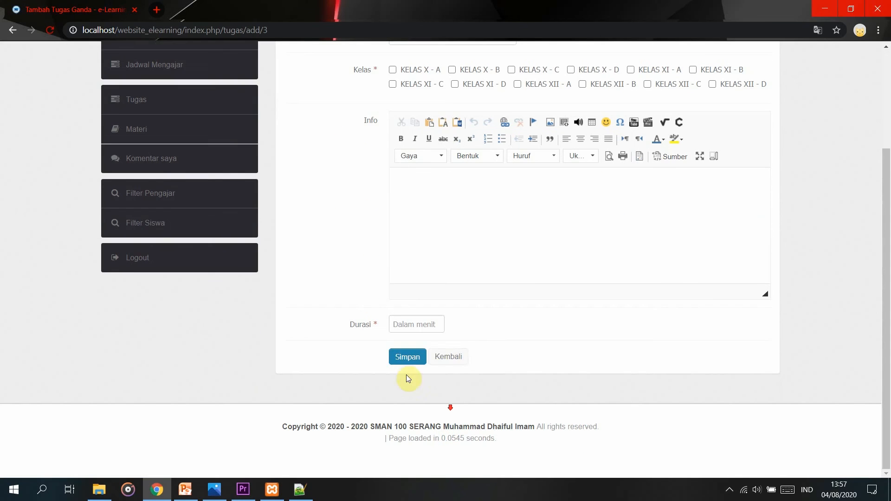
{"action": "left_click", "coordinate": [448, 356]}
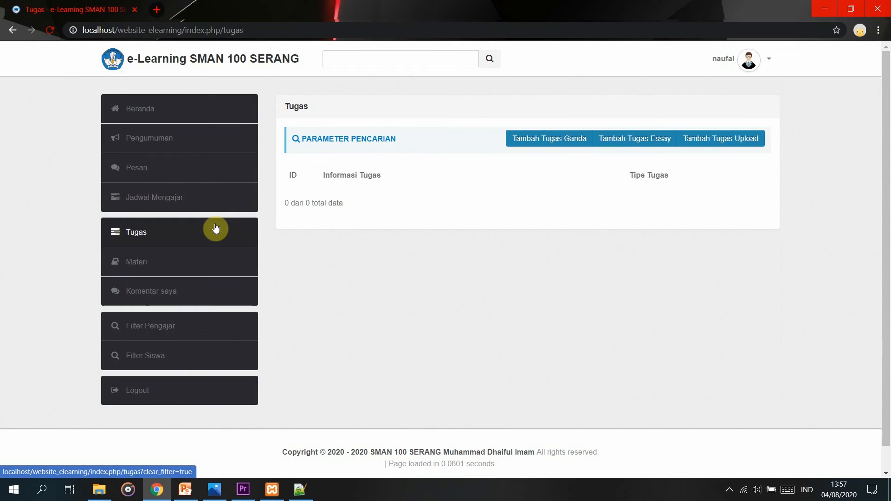
Check the empty Materi list, then view the empty Komentar Materi page.
{"action": "left_click", "coordinate": [173, 264]}
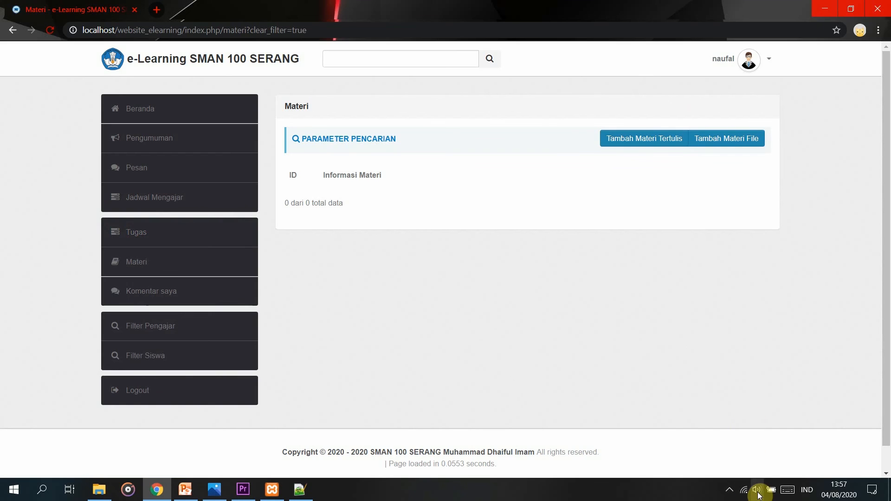
{"action": "left_click", "coordinate": [729, 490]}
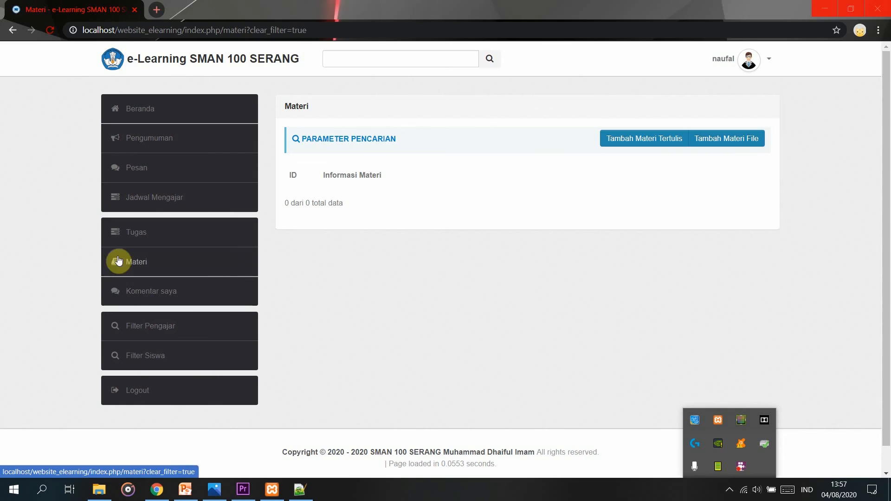
{"action": "left_click", "coordinate": [148, 292]}
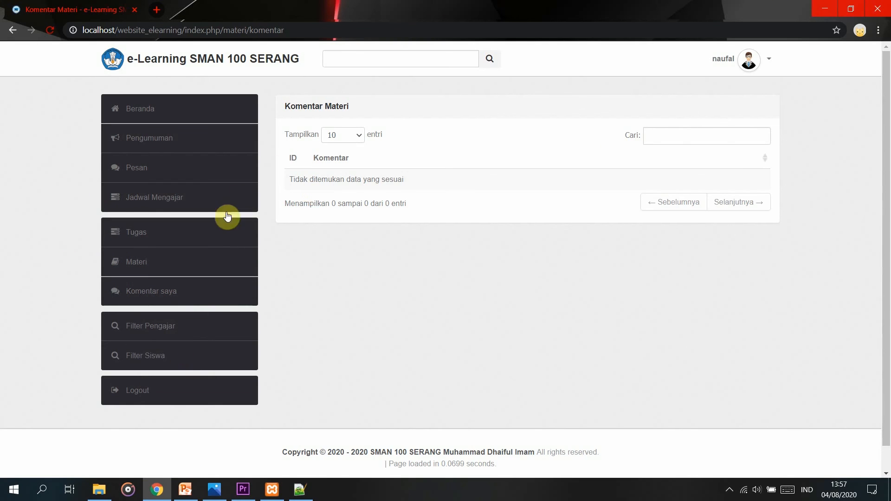
Open a teacher's detailed profile from the Filter Pengajar list.
{"action": "left_click", "coordinate": [188, 325]}
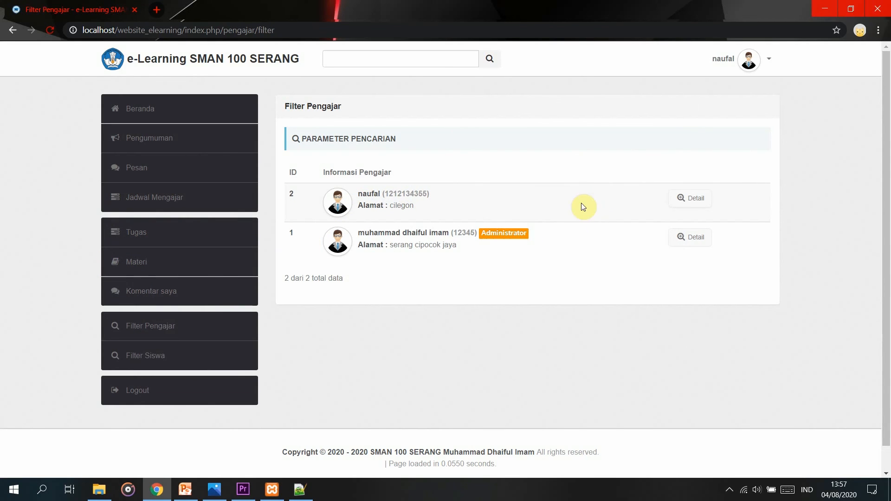
{"action": "left_click", "coordinate": [681, 199]}
{"action": "scroll", "coordinate": [599, 301], "scroll_direction": "down", "scroll_amount": 6}
{"action": "scroll", "coordinate": [627, 355], "scroll_direction": "up", "scroll_amount": 6}
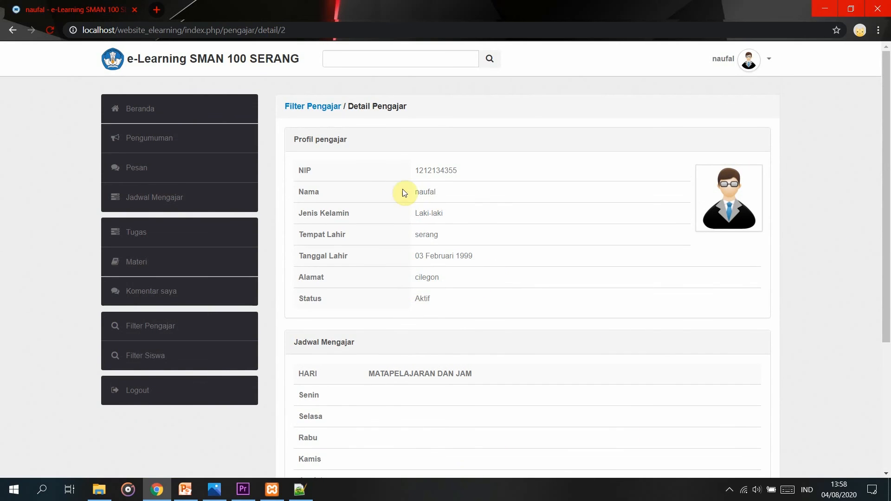
View the last student's detail page from Filter Siswa, then go back to Beranda.
{"action": "left_click", "coordinate": [179, 364]}
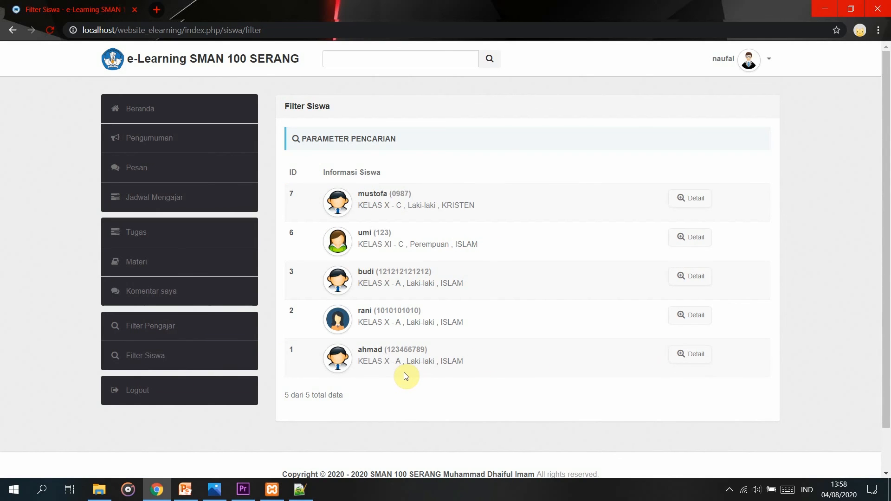
{"action": "left_click", "coordinate": [694, 360]}
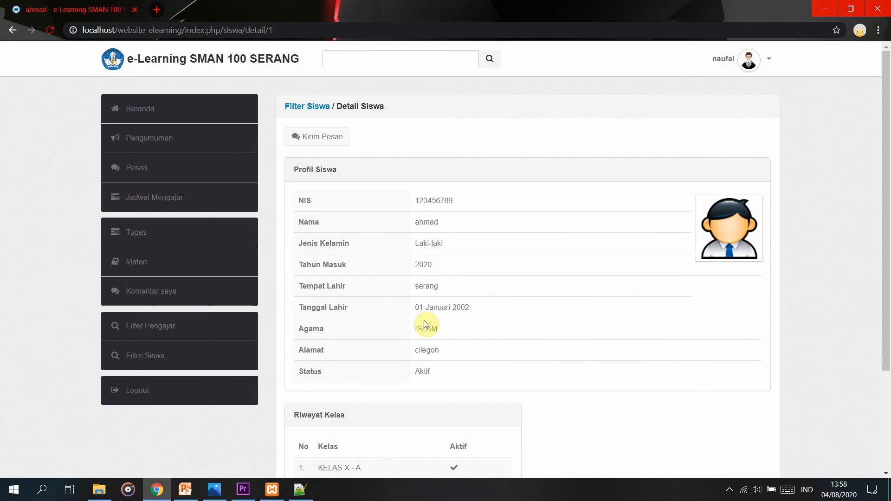
{"action": "scroll", "coordinate": [447, 332], "scroll_direction": "down", "scroll_amount": 3}
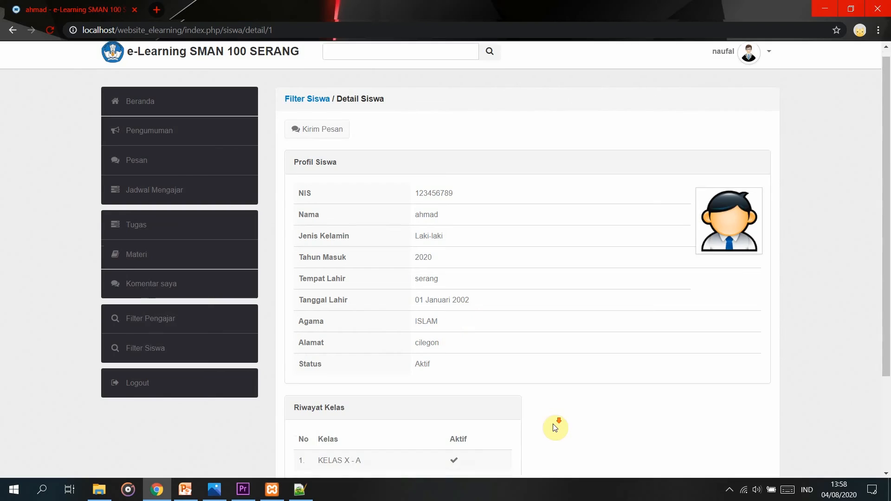
{"action": "scroll", "coordinate": [448, 339], "scroll_direction": "up", "scroll_amount": 1}
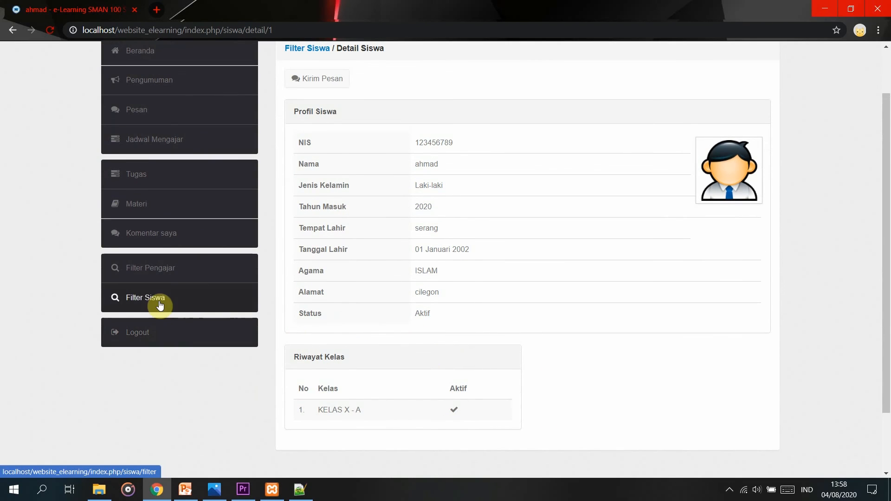
{"action": "scroll", "coordinate": [183, 307], "scroll_direction": "up", "scroll_amount": 3}
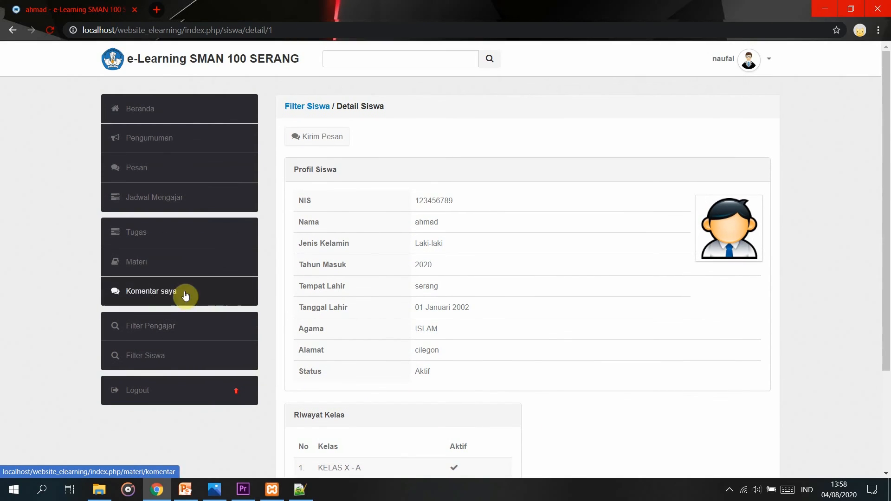
{"action": "left_click", "coordinate": [193, 113]}
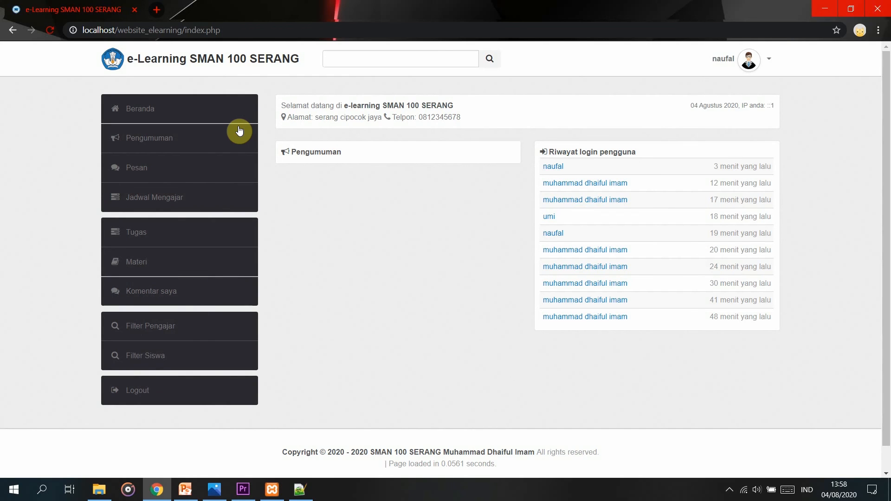
{"action": "scroll", "coordinate": [186, 278], "scroll_direction": "down", "scroll_amount": 1}
Log out of the teacher account, then sign in with the student's email and password, dismissing Chrome's password warning.
{"action": "left_click", "coordinate": [168, 362]}
{"action": "left_click", "coordinate": [551, 133]}
{"action": "key", "text": "BackSpace"}
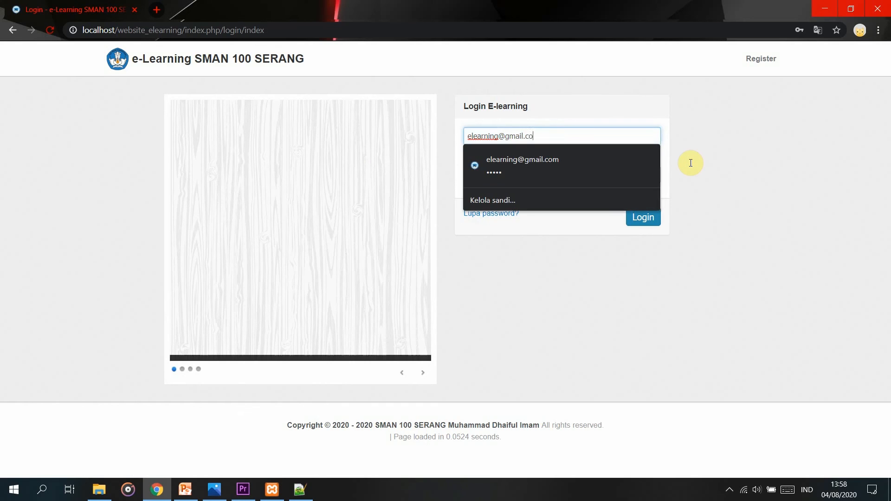
{"action": "key", "text": "BackSpace"}
{"action": "key", "text": "BackSpace"}
{"action": "key", "text": "BackSpace"}
{"action": "key", "text": "BackSpace"}
{"action": "key", "text": "BackSpace"}
{"action": "key", "text": "BackSpace"}
{"action": "key", "text": "BackSpace"}
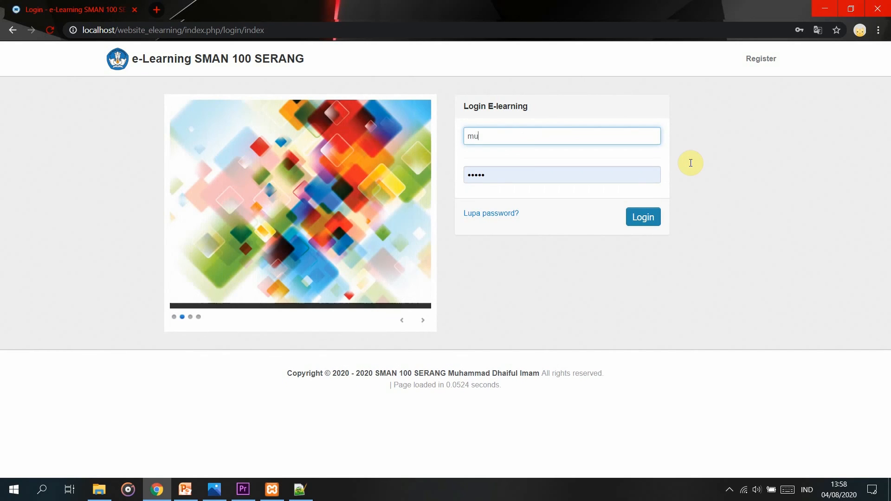
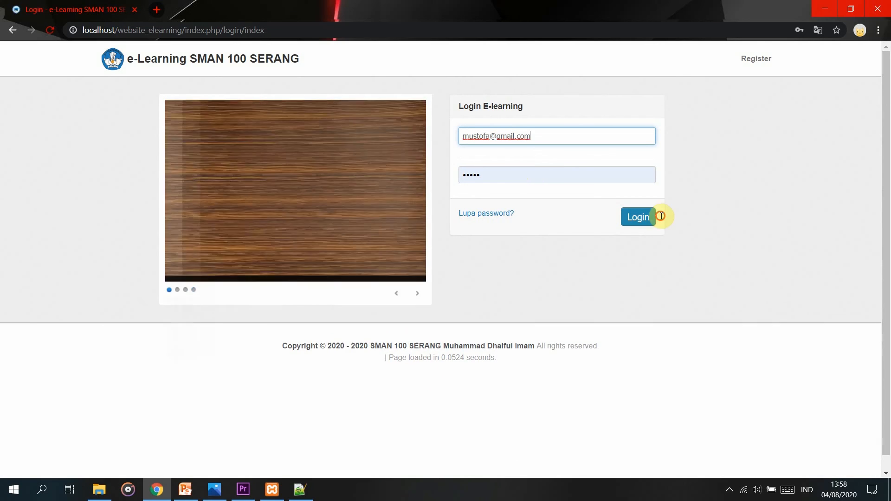
{"action": "left_click", "coordinate": [534, 170]}
{"action": "key", "text": "BackSpace"}
{"action": "key", "text": "BackSpace"}
{"action": "key", "text": "BackSpace"}
{"action": "key", "text": "BackSpace"}
{"action": "key", "text": "BackSpace"}
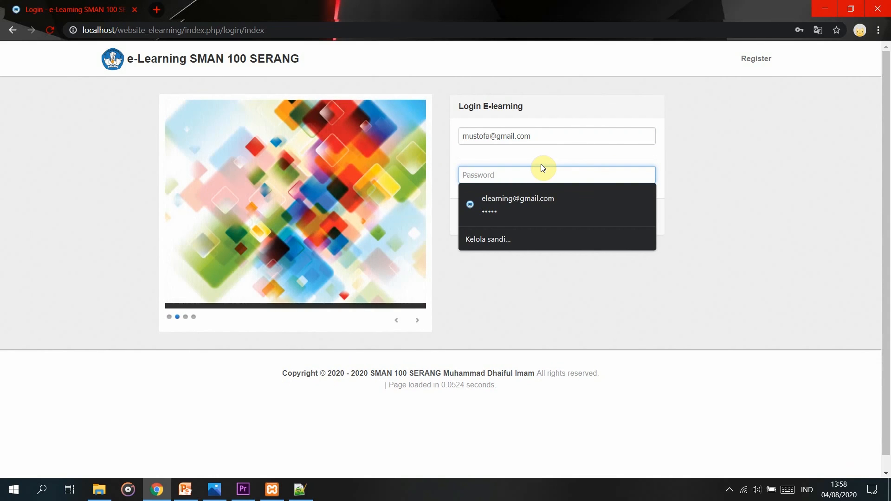
{"action": "type", "text": "123"}
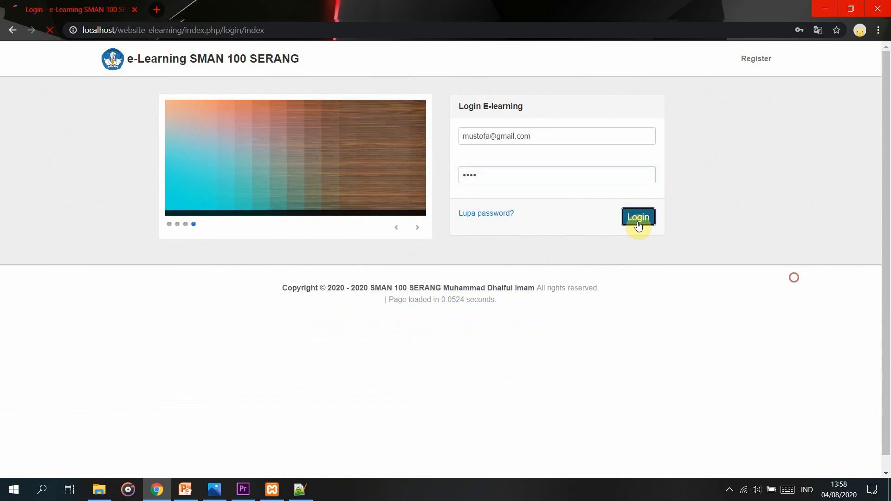
{"action": "left_click", "coordinate": [634, 221]}
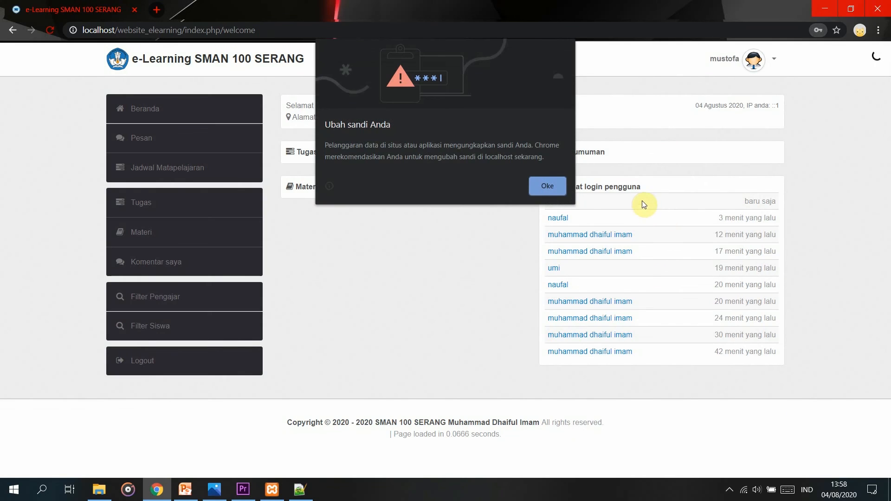
{"action": "left_click", "coordinate": [704, 235]}
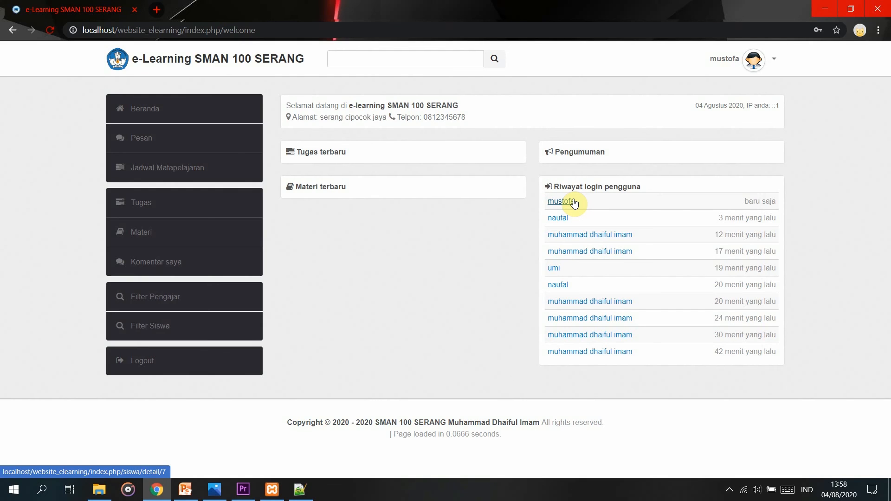
Look through the student's Beranda, Pesan, Jadwal Matapelajaran and empty Tugas pages.
{"action": "left_click", "coordinate": [231, 100]}
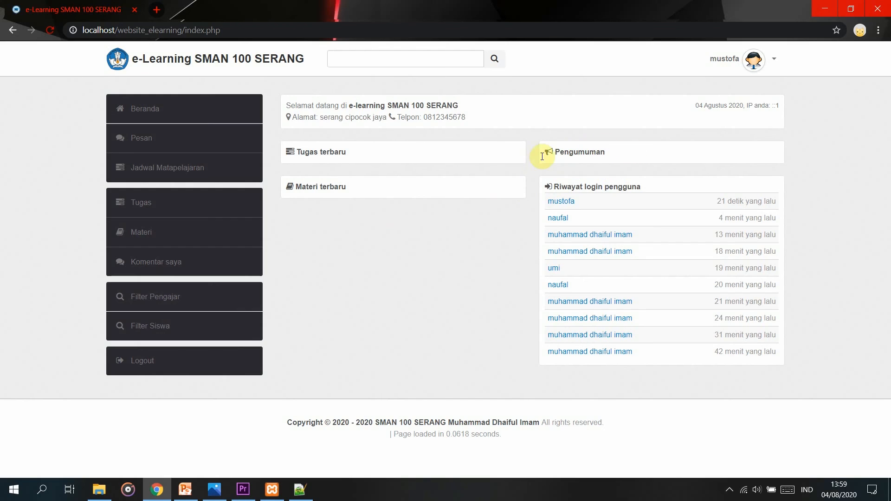
{"action": "left_click", "coordinate": [245, 146]}
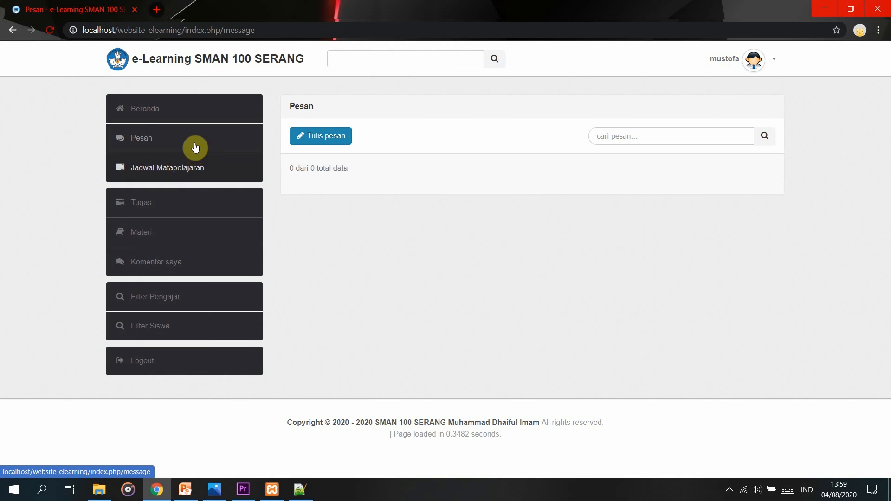
{"action": "left_click", "coordinate": [203, 169]}
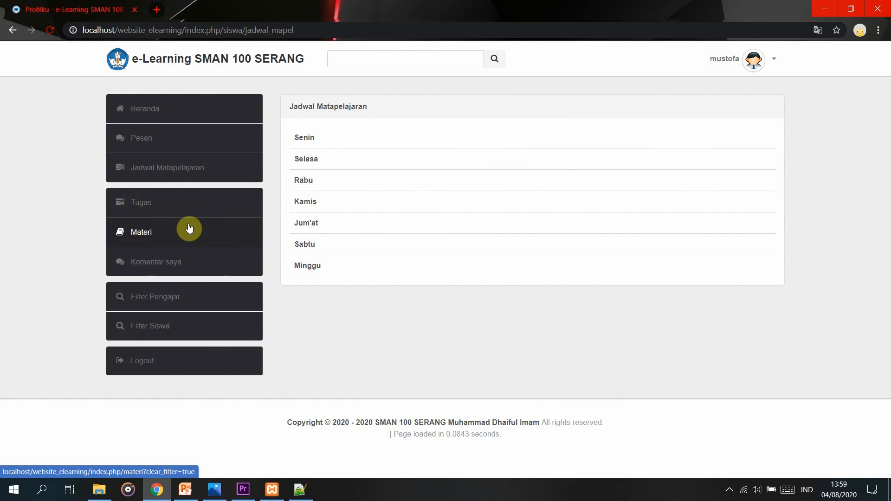
{"action": "left_click", "coordinate": [175, 214]}
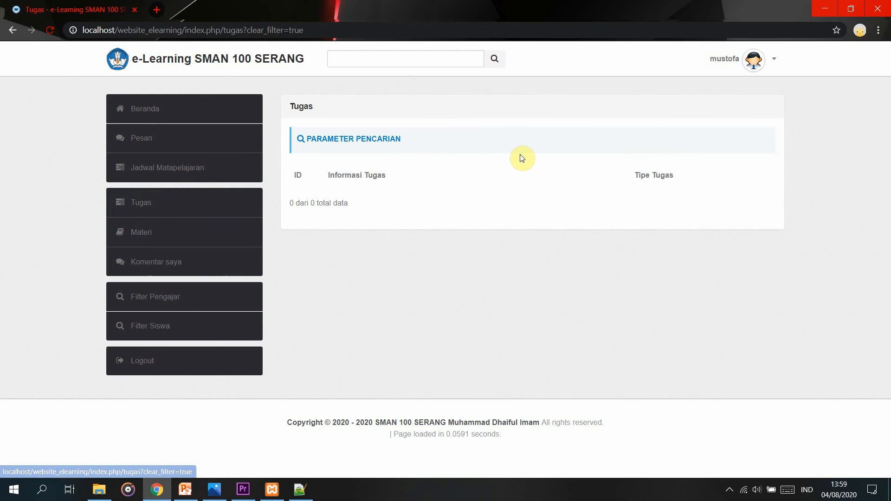
Browse Materi, Komentar saya, the teacher list and the 5-student list, then log out.
{"action": "left_click", "coordinate": [177, 241]}
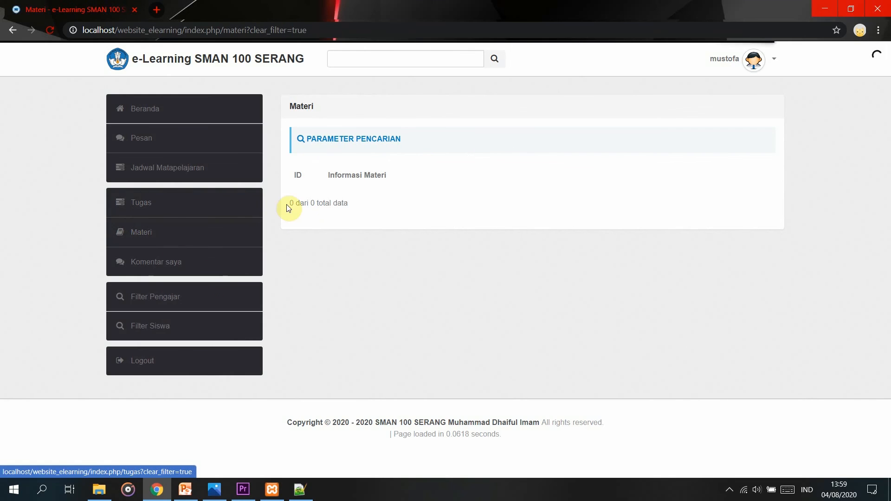
{"action": "left_click", "coordinate": [232, 261]}
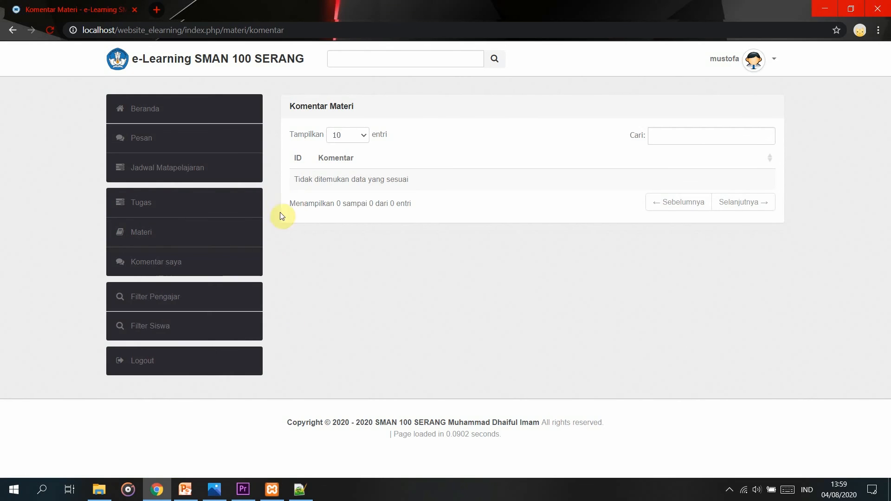
{"action": "left_click", "coordinate": [227, 287]}
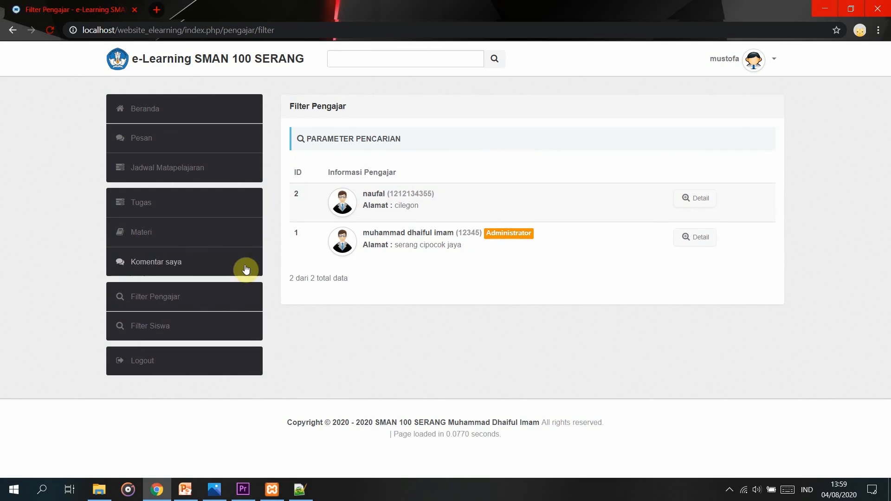
{"action": "left_click", "coordinate": [207, 317]}
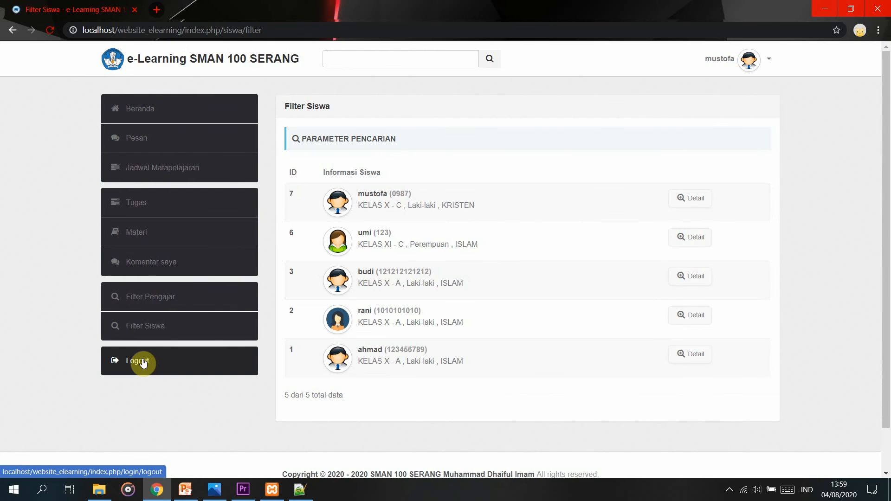
{"action": "left_click", "coordinate": [143, 363]}
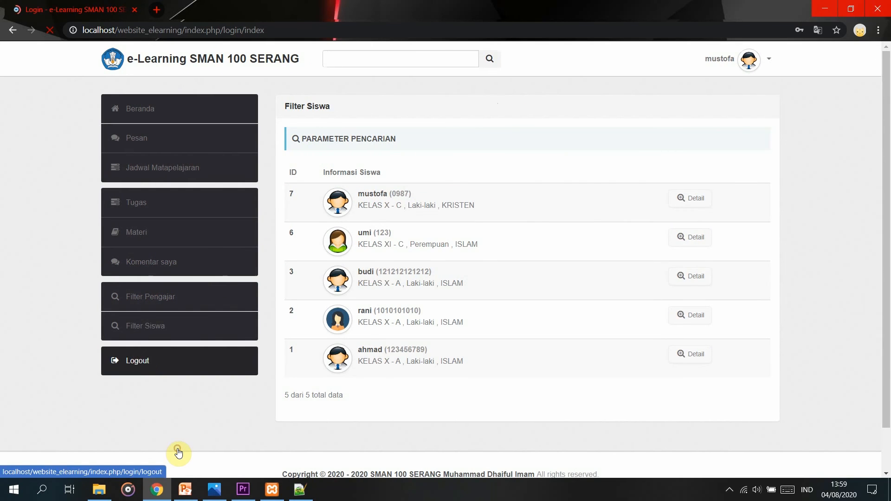